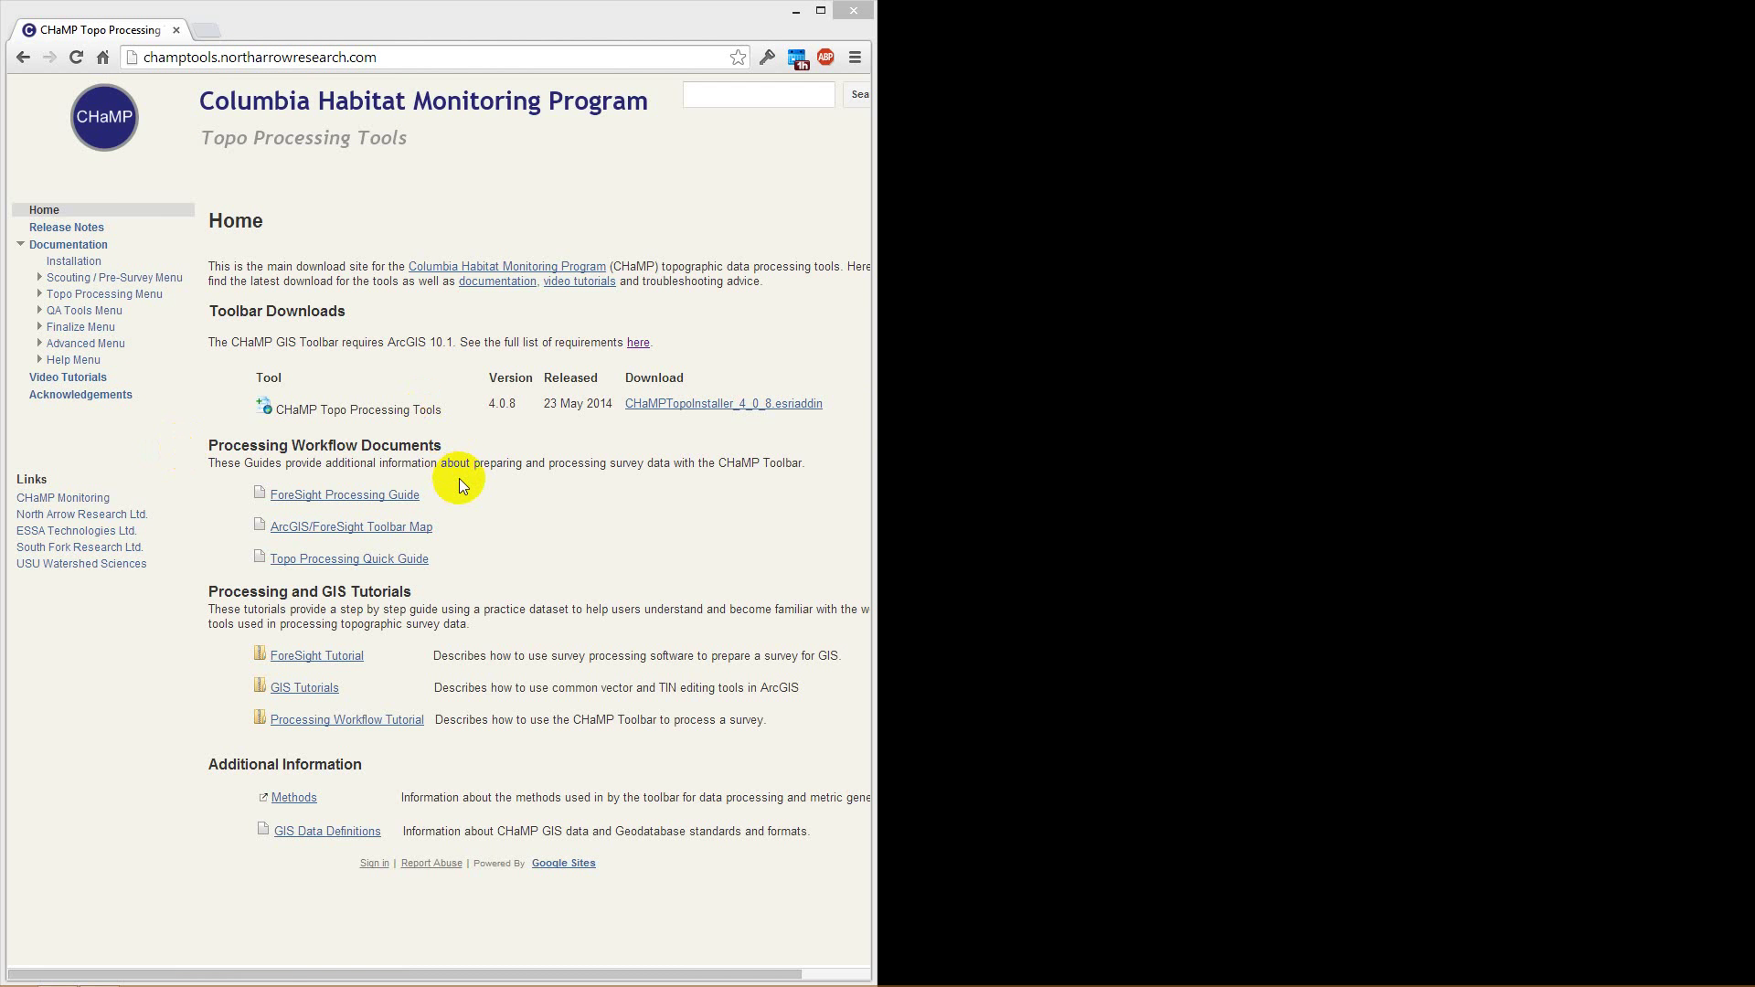
pyautogui.click(639, 342)
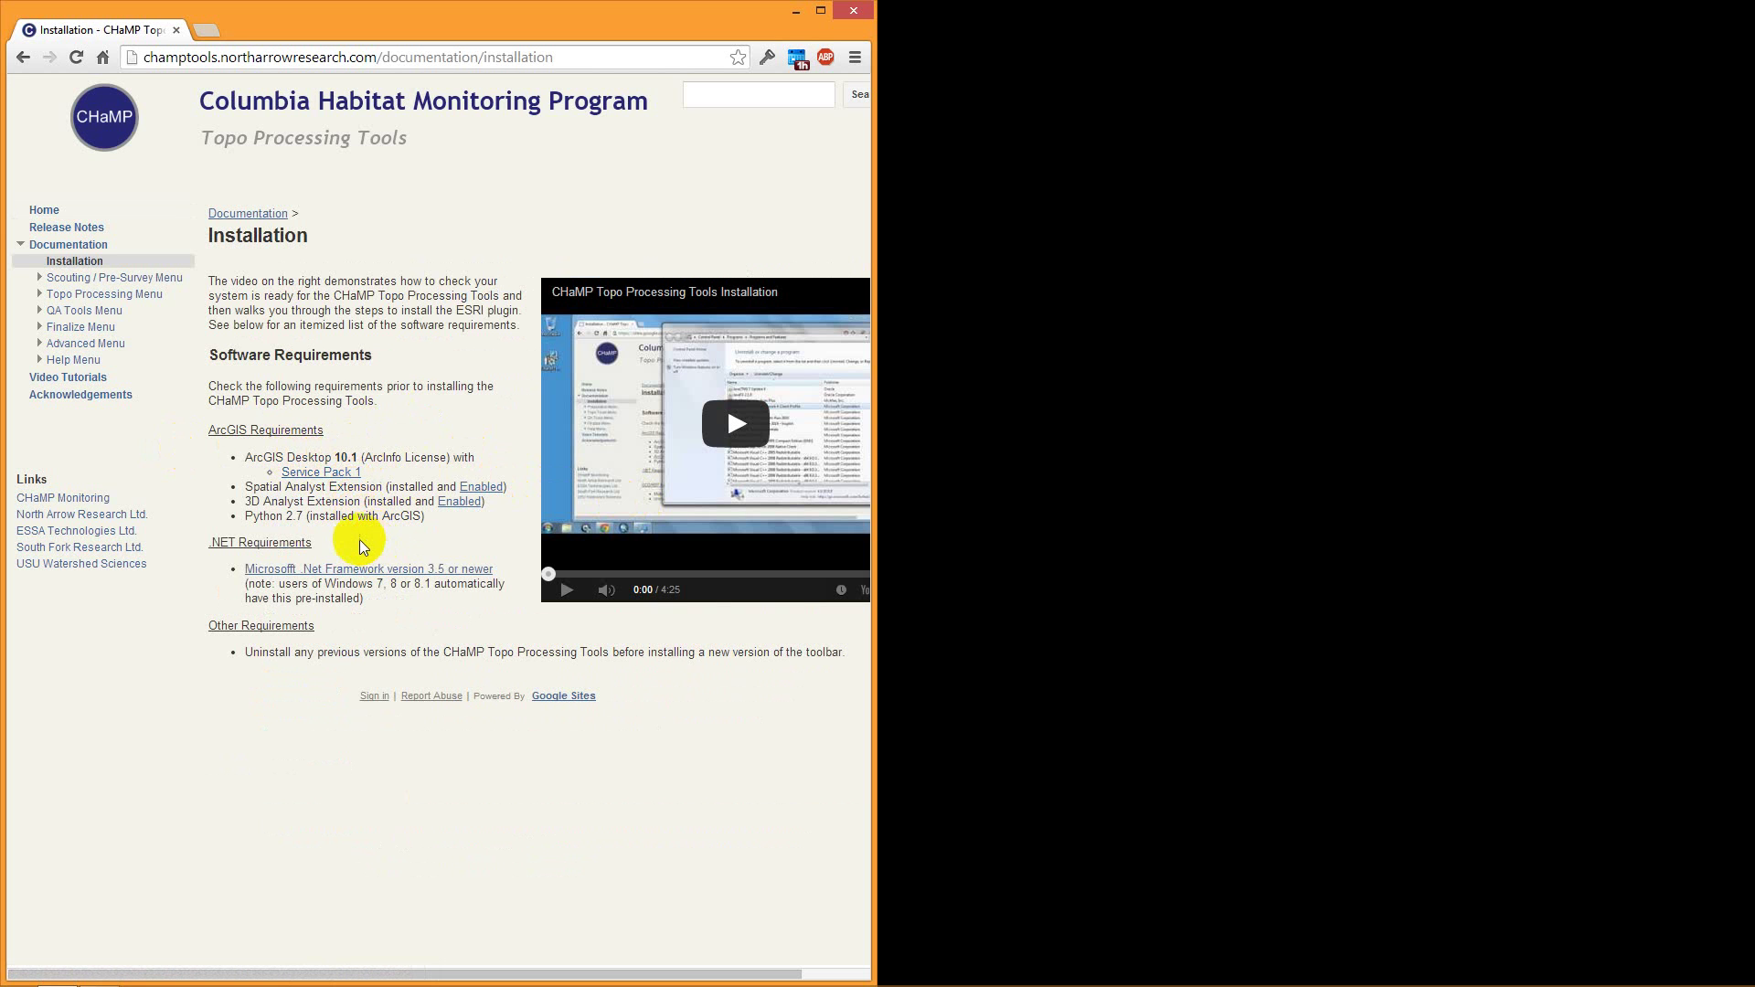
pyautogui.moveTo(266, 486); pyautogui.dragTo(354, 487)
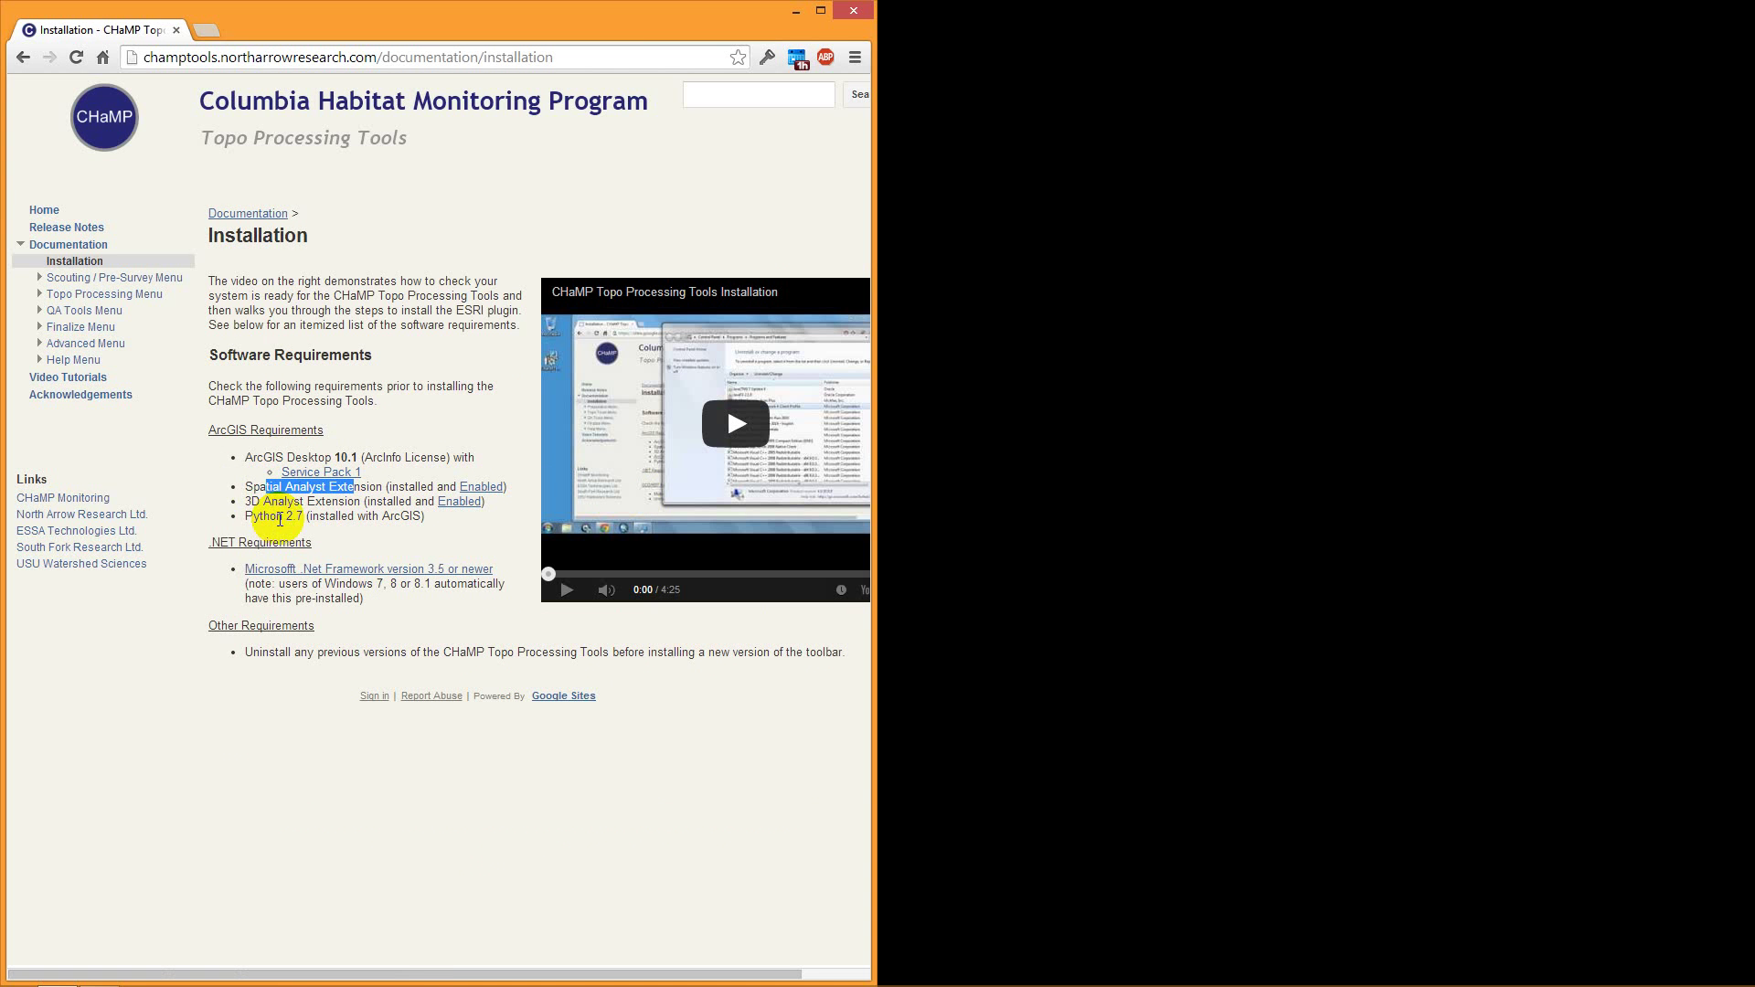
pyautogui.moveTo(244, 503); pyautogui.dragTo(323, 502)
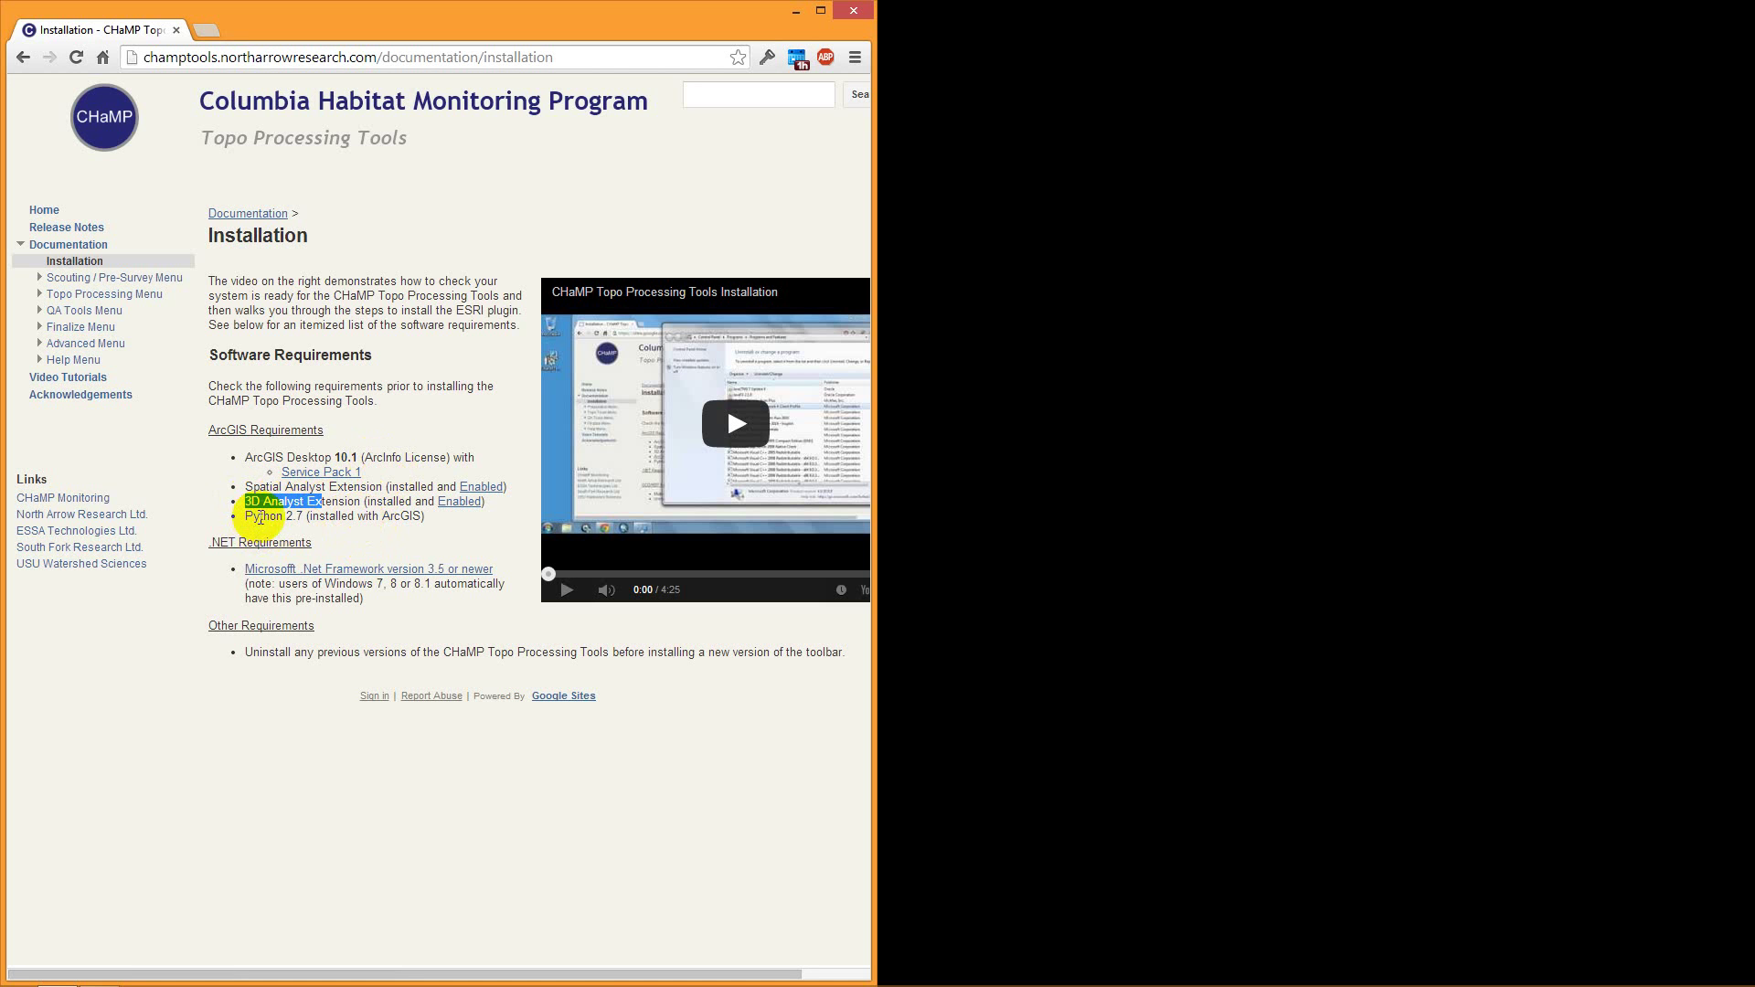
pyautogui.moveTo(259, 516); pyautogui.dragTo(324, 515)
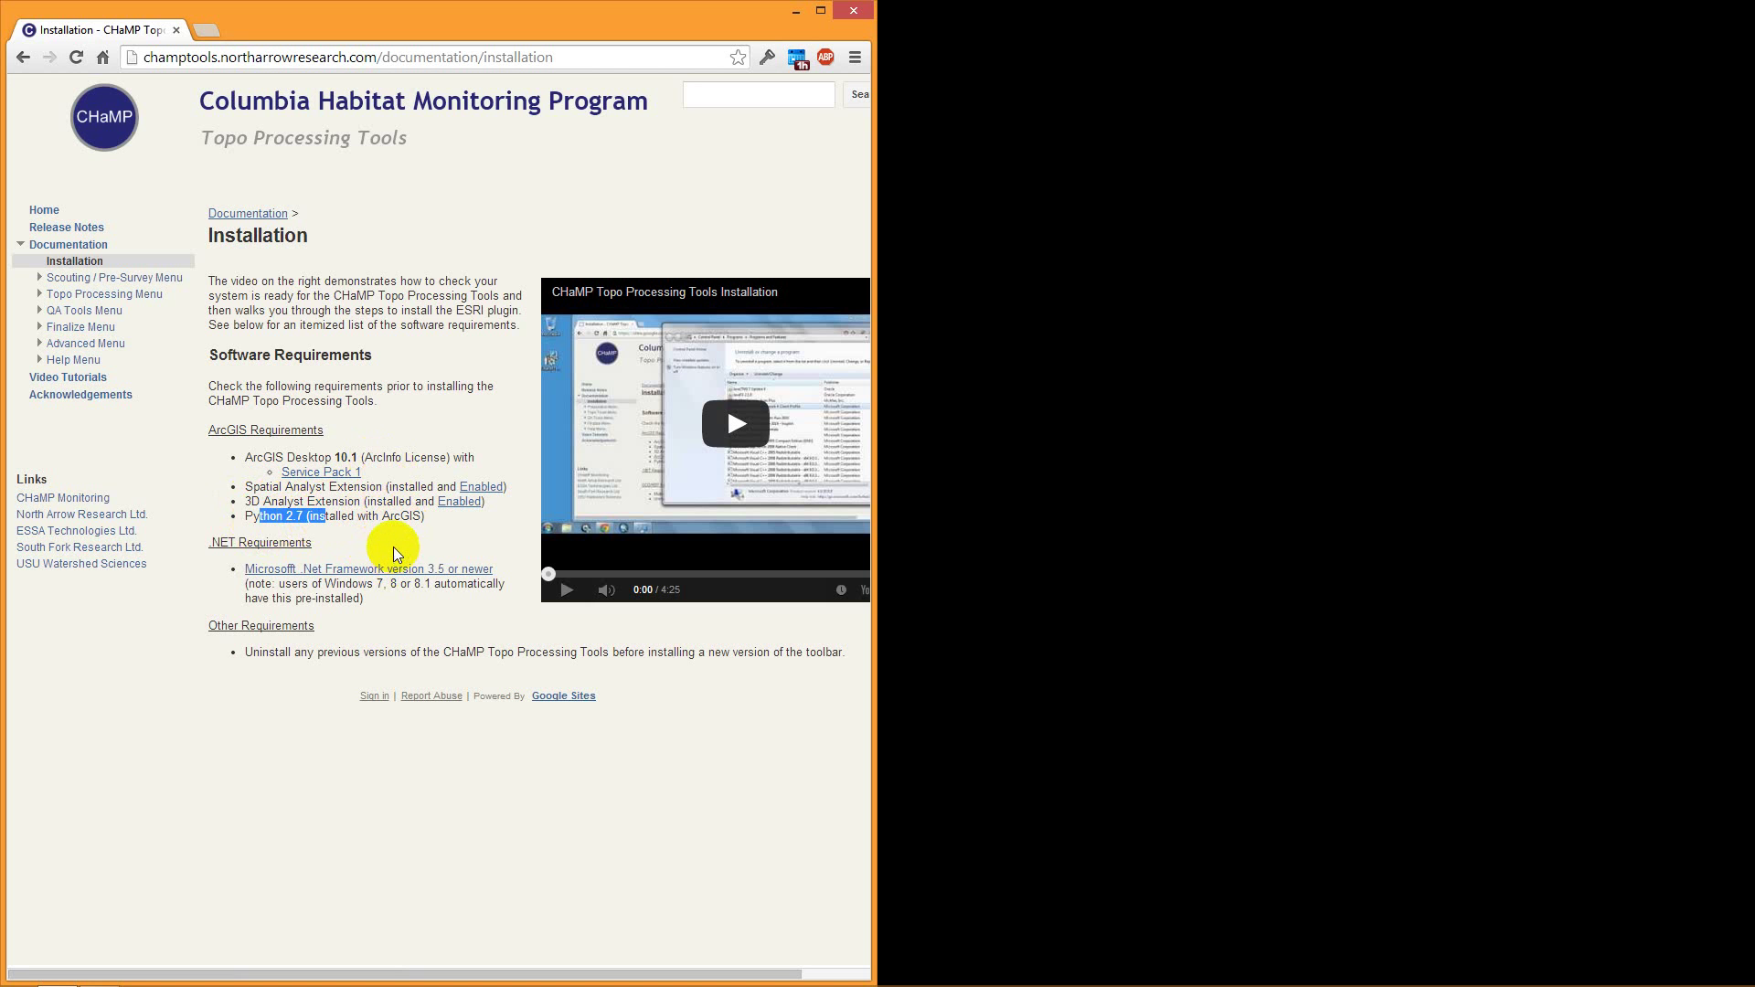
pyautogui.click(394, 547)
# Go back to the Home page and download the CHaMPTopoInstaller .esriaddin file
pyautogui.click(50, 216)
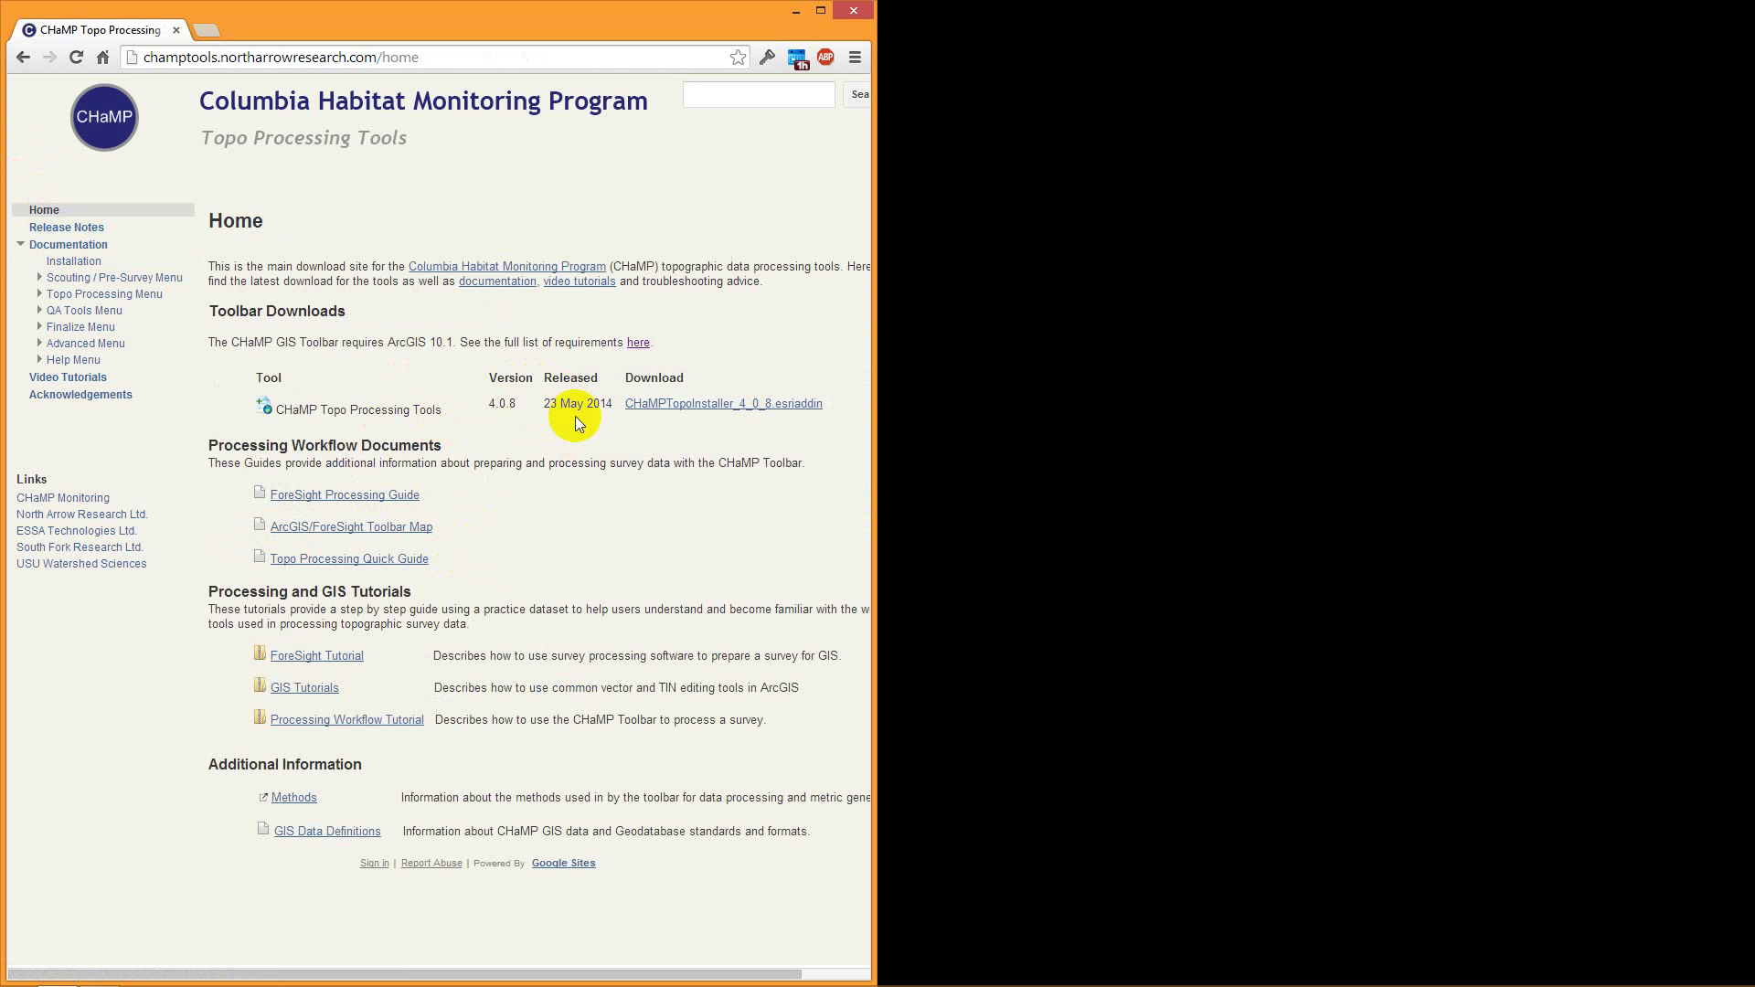
pyautogui.click(758, 405)
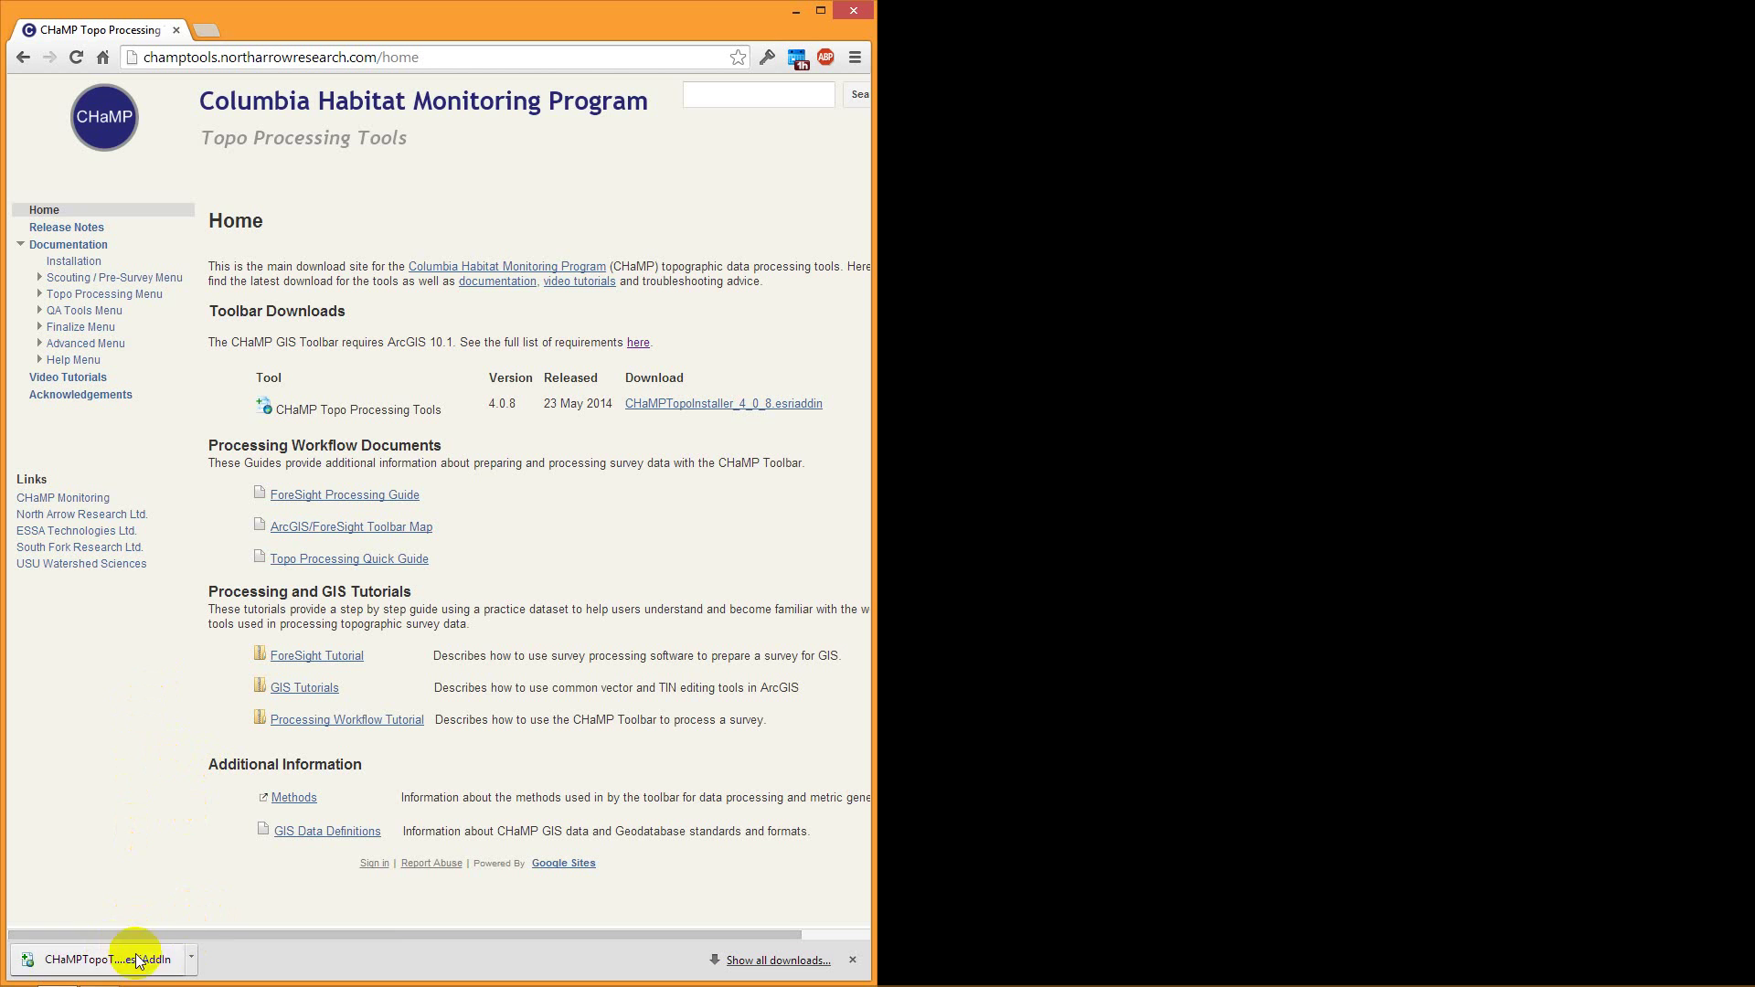
# Open the downloaded installer and install the CHaMP Topo Toolbar 4.0.8 add-in
pyautogui.click(194, 958)
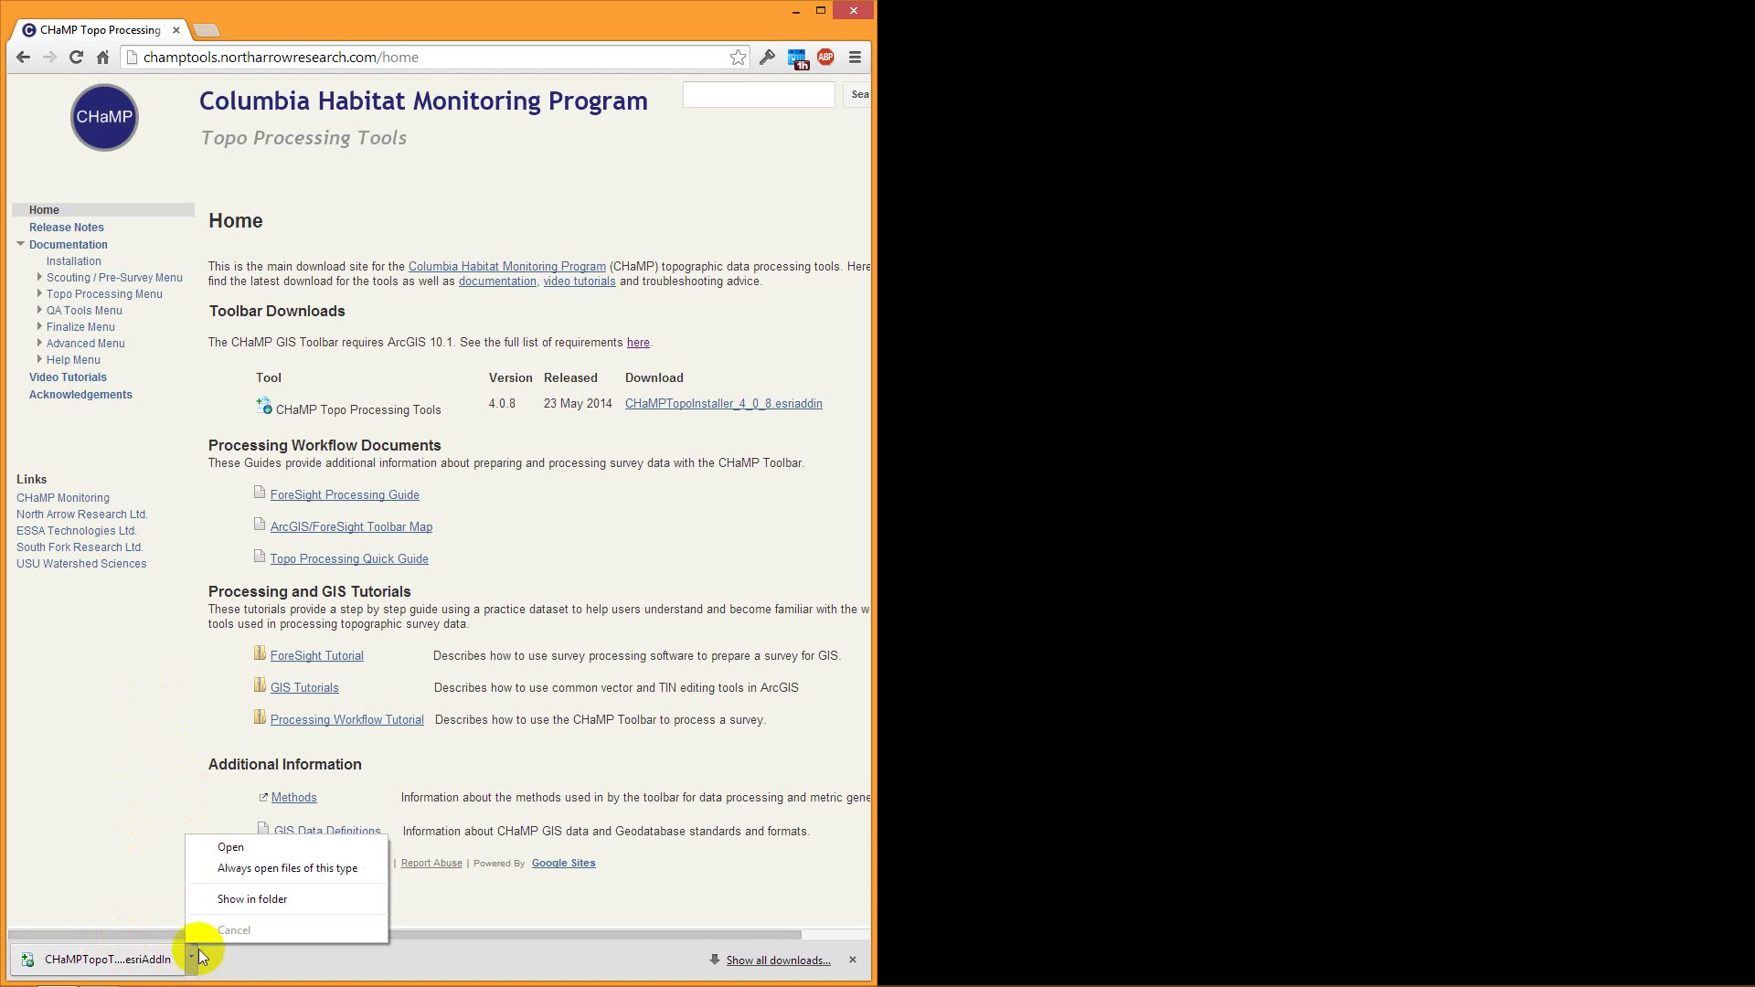
pyautogui.click(223, 852)
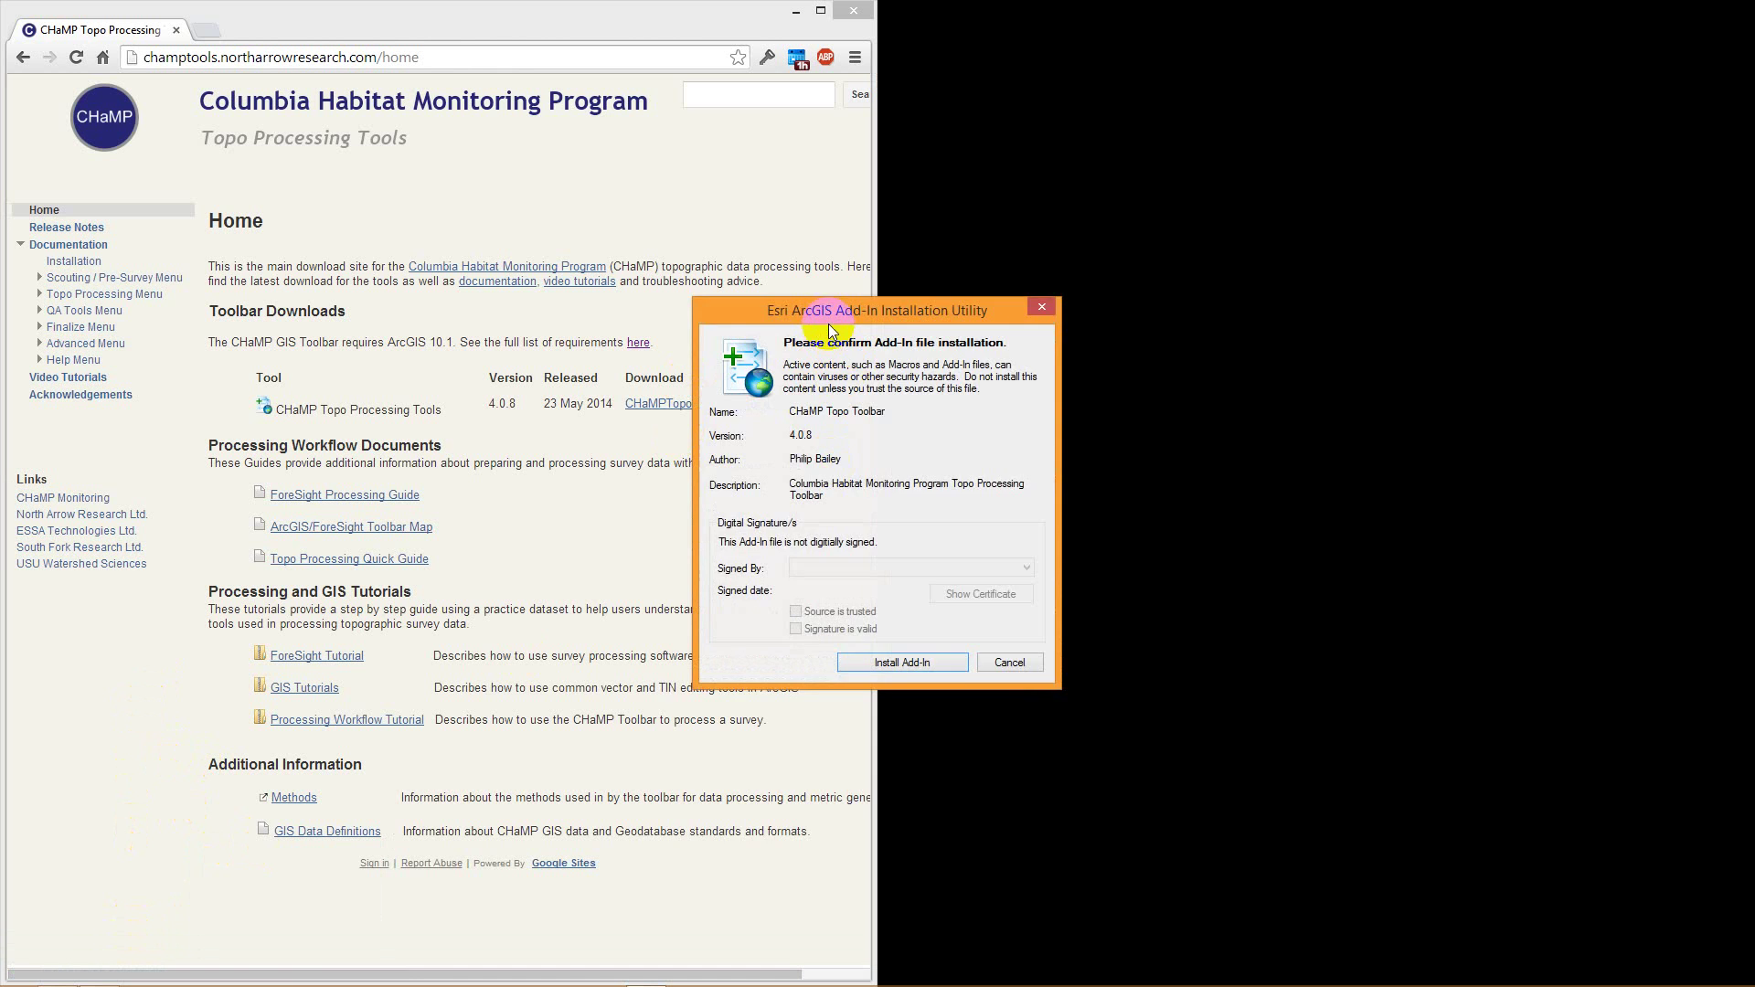
pyautogui.moveTo(832, 315); pyautogui.dragTo(791, 448)
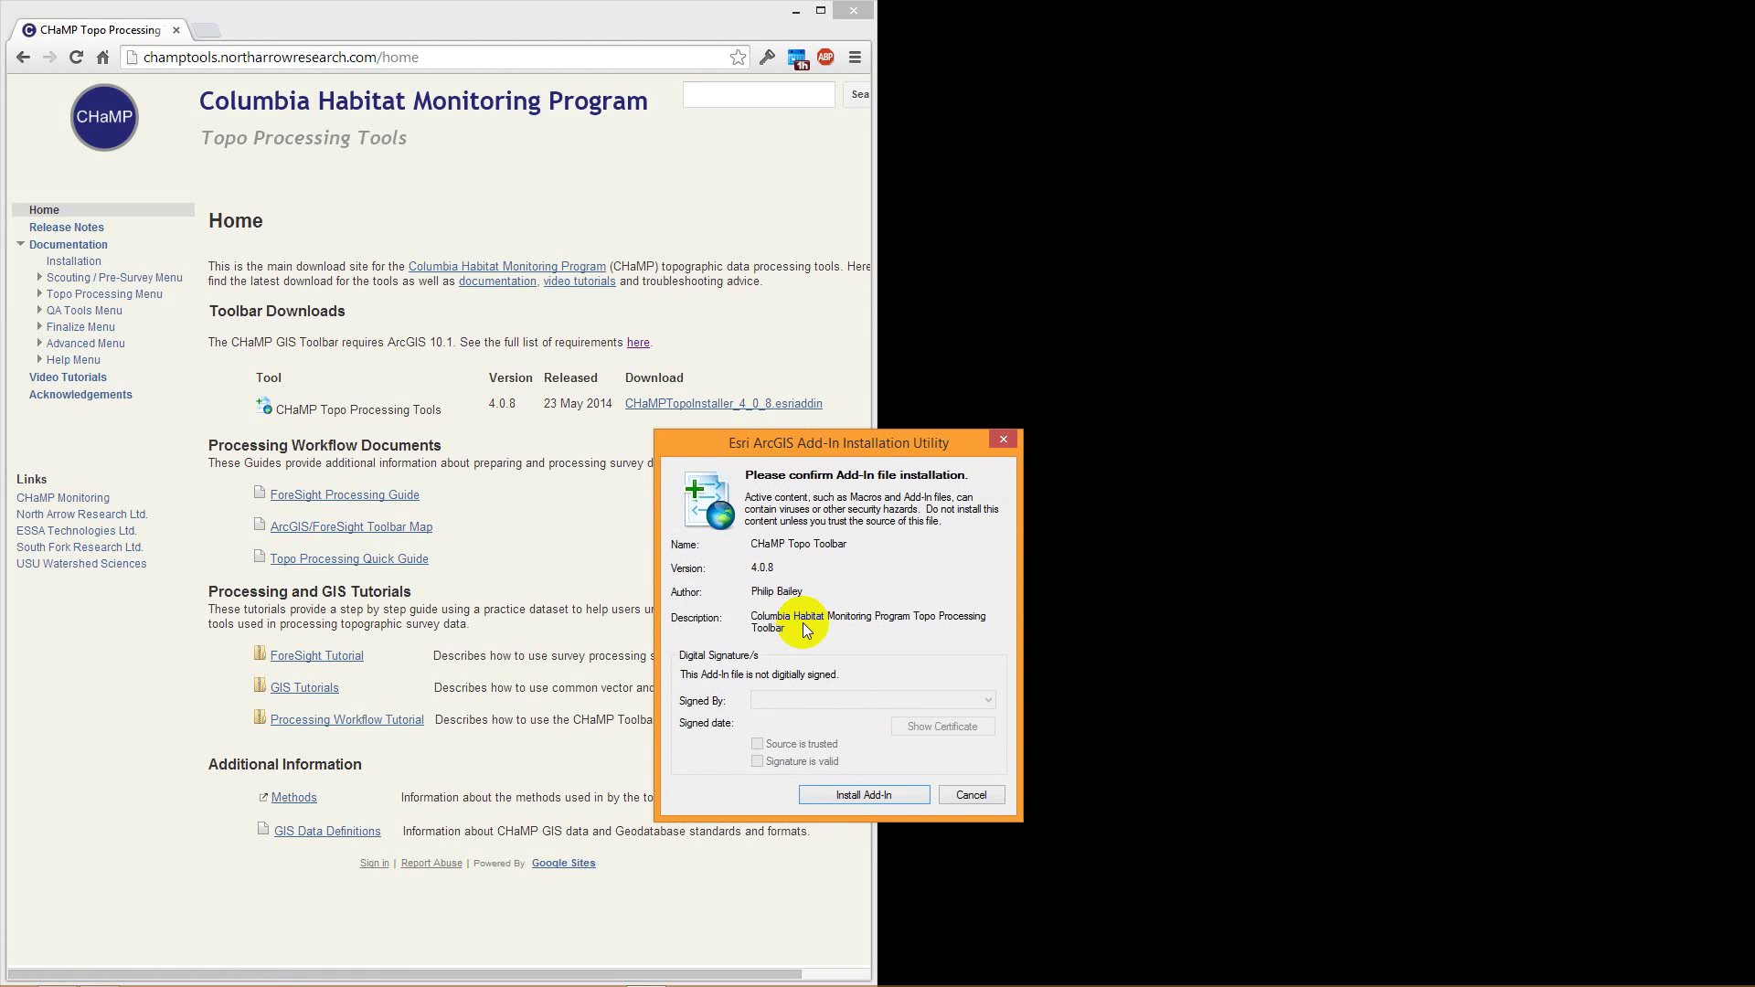
pyautogui.click(860, 796)
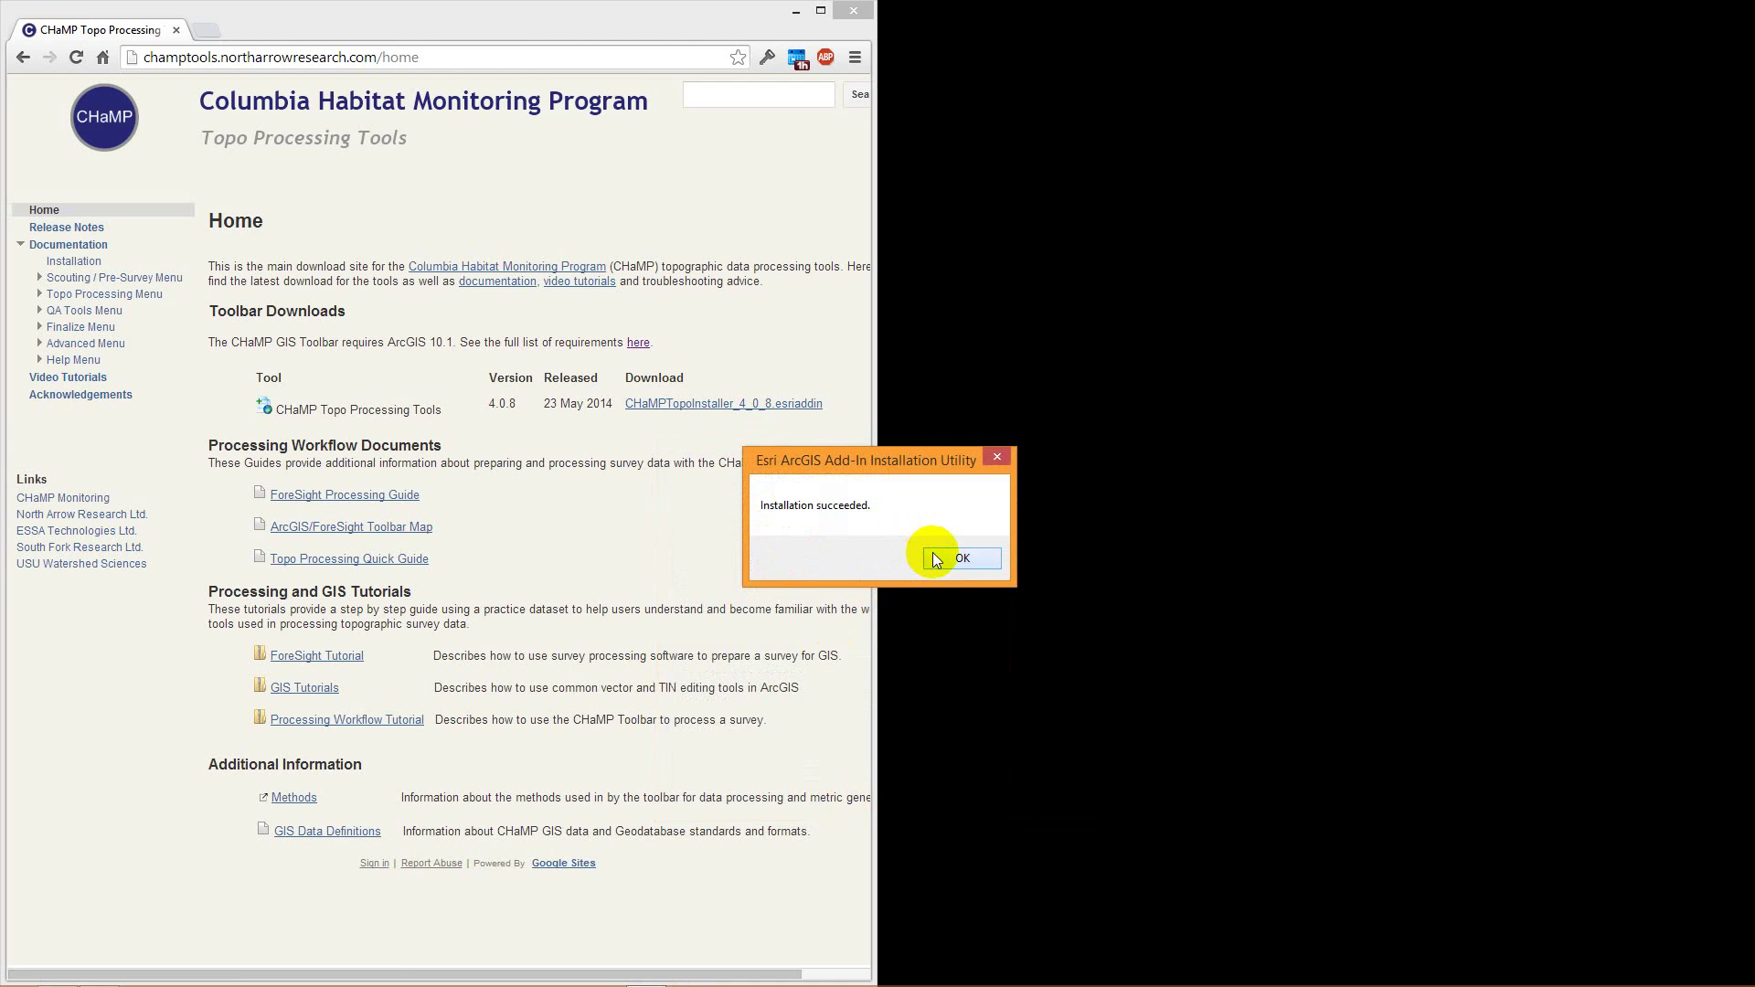
pyautogui.click(936, 559)
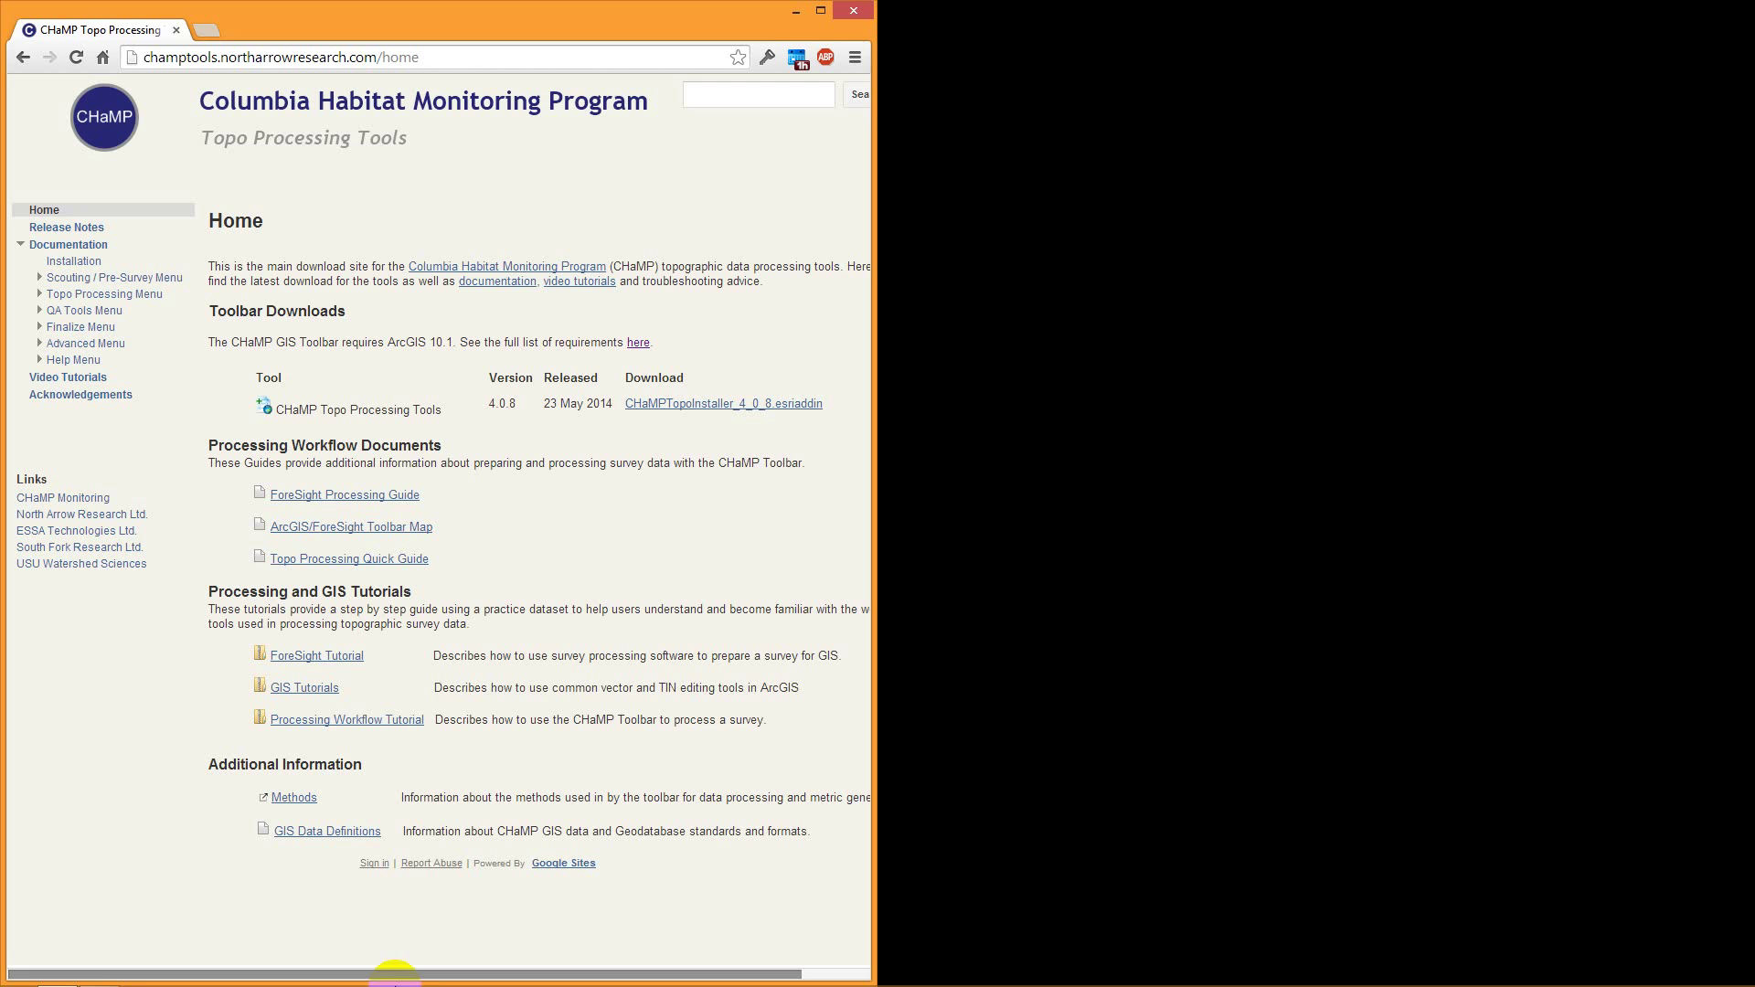
# Launch ArcMap from the taskbar and move its window into view
pyautogui.click(469, 974)
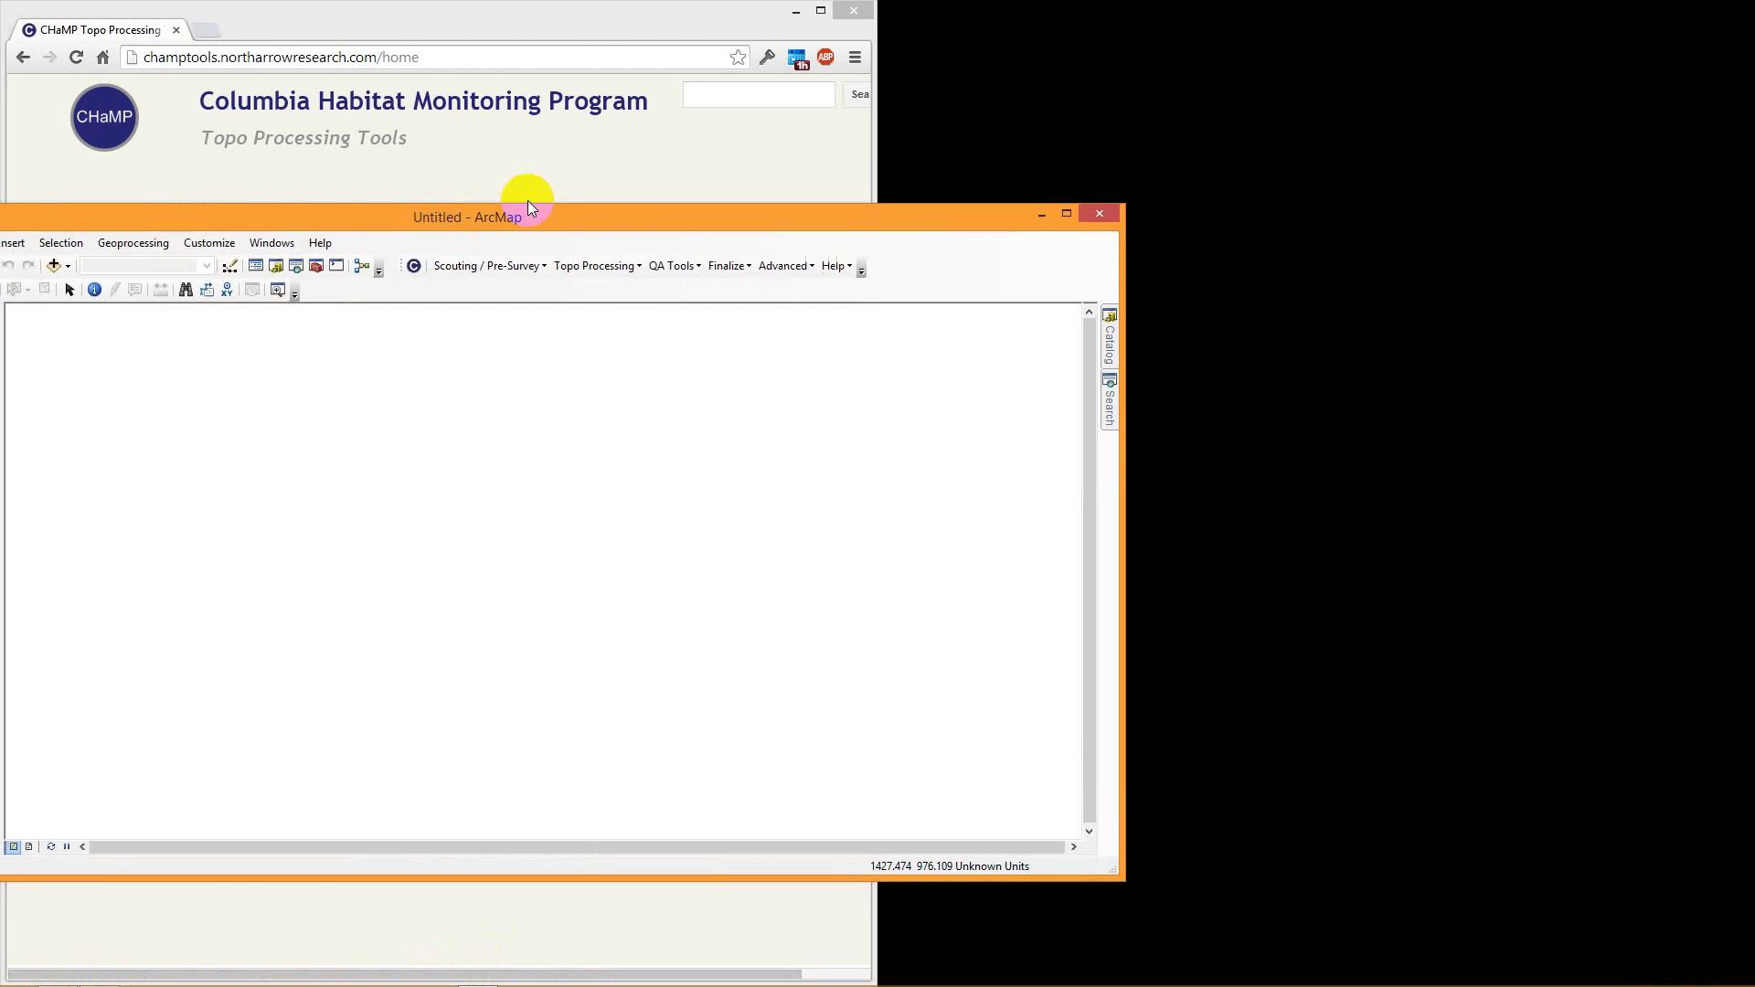
pyautogui.moveTo(528, 203); pyautogui.dragTo(847, 172)
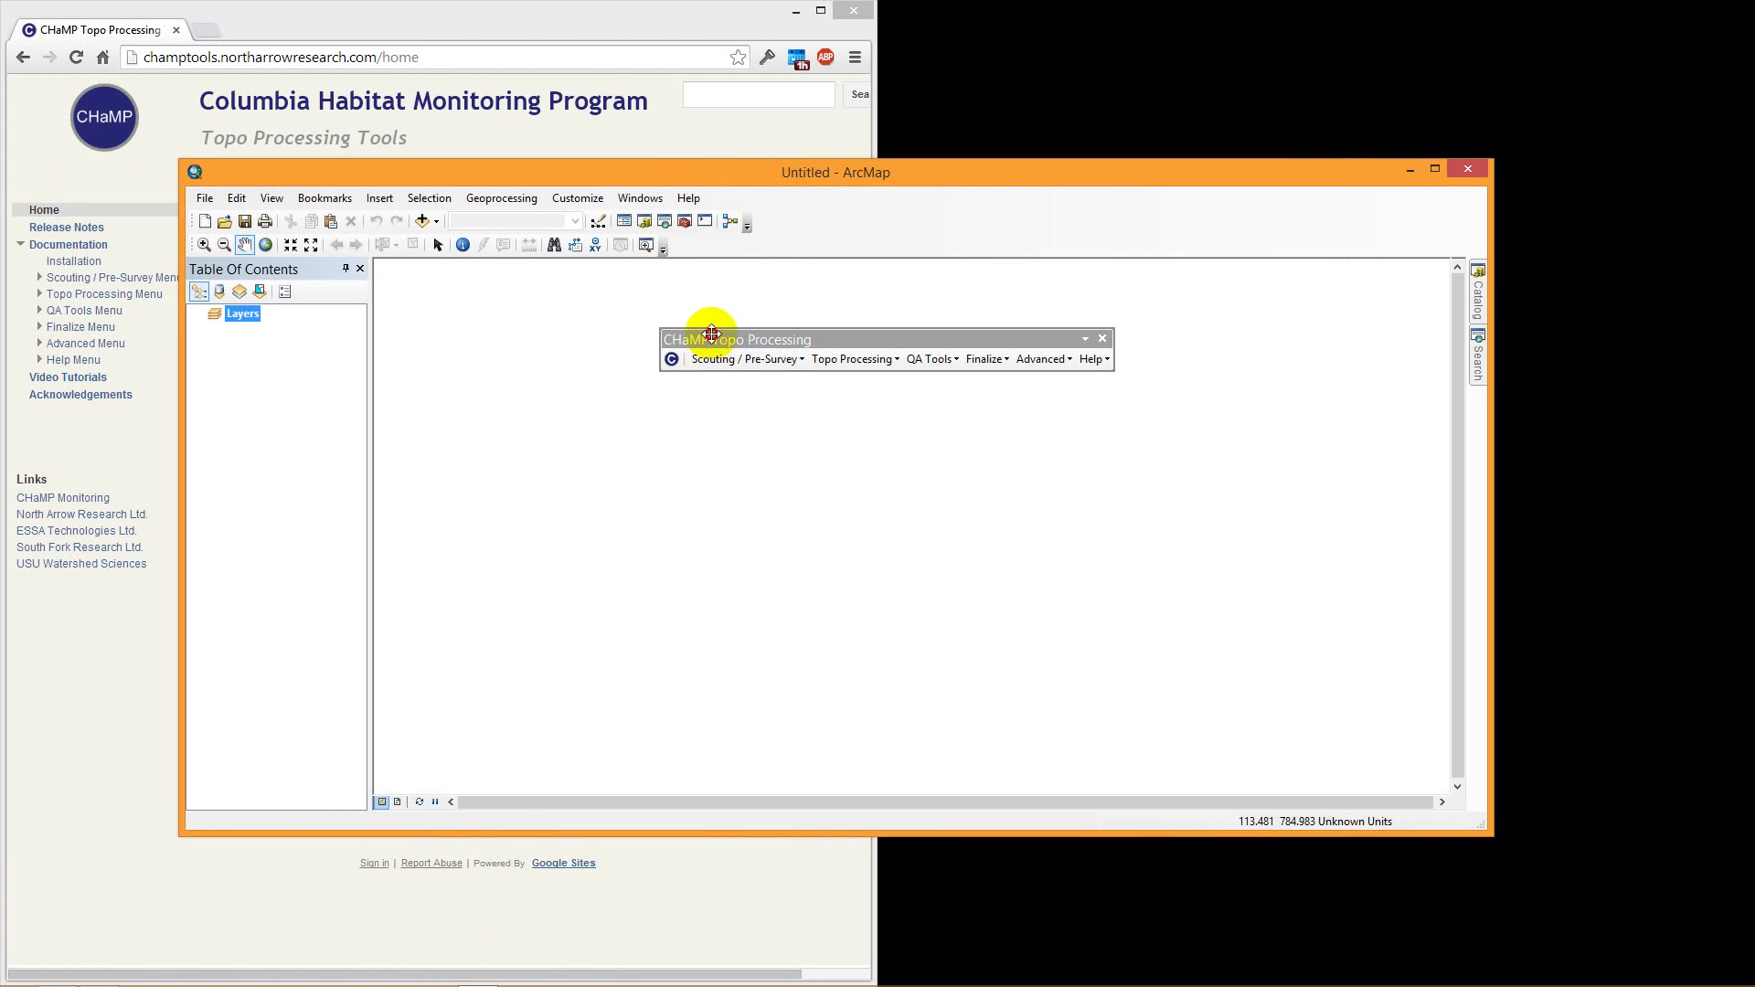
# Dock the floating CHaMP toolbar at the top and check its 4.0.8.0 About window
pyautogui.moveTo(708, 339); pyautogui.dragTo(869, 217)
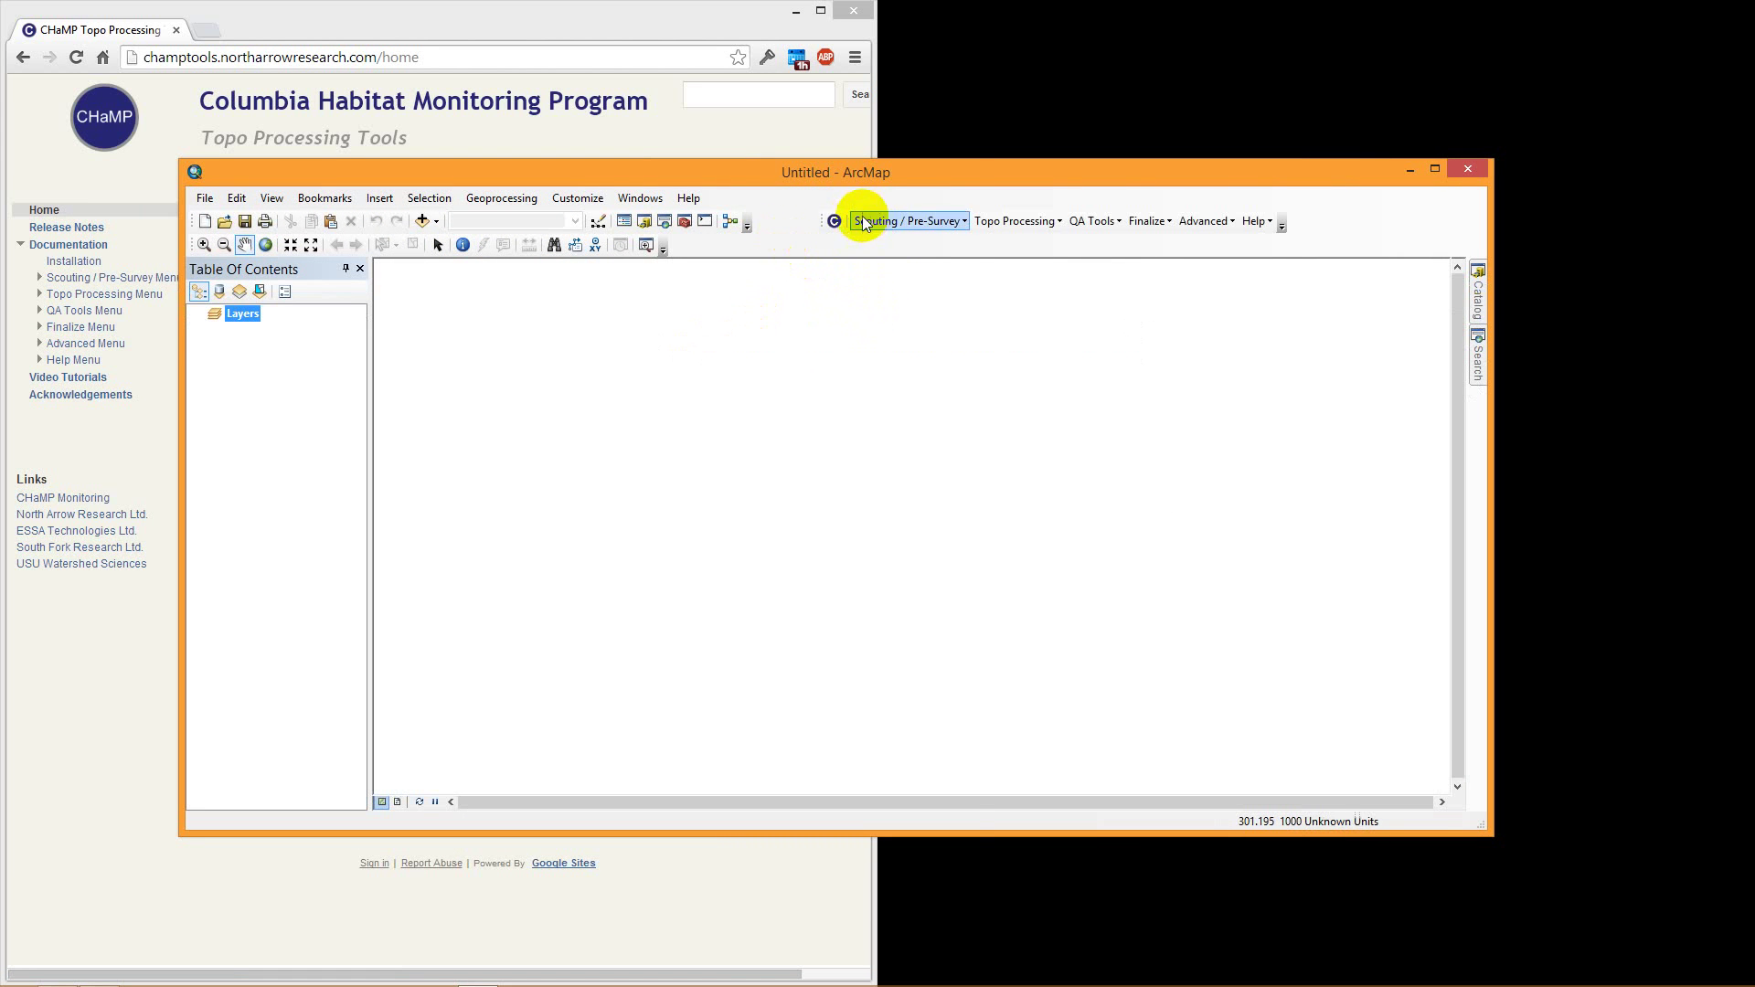
pyautogui.rightClick(783, 237)
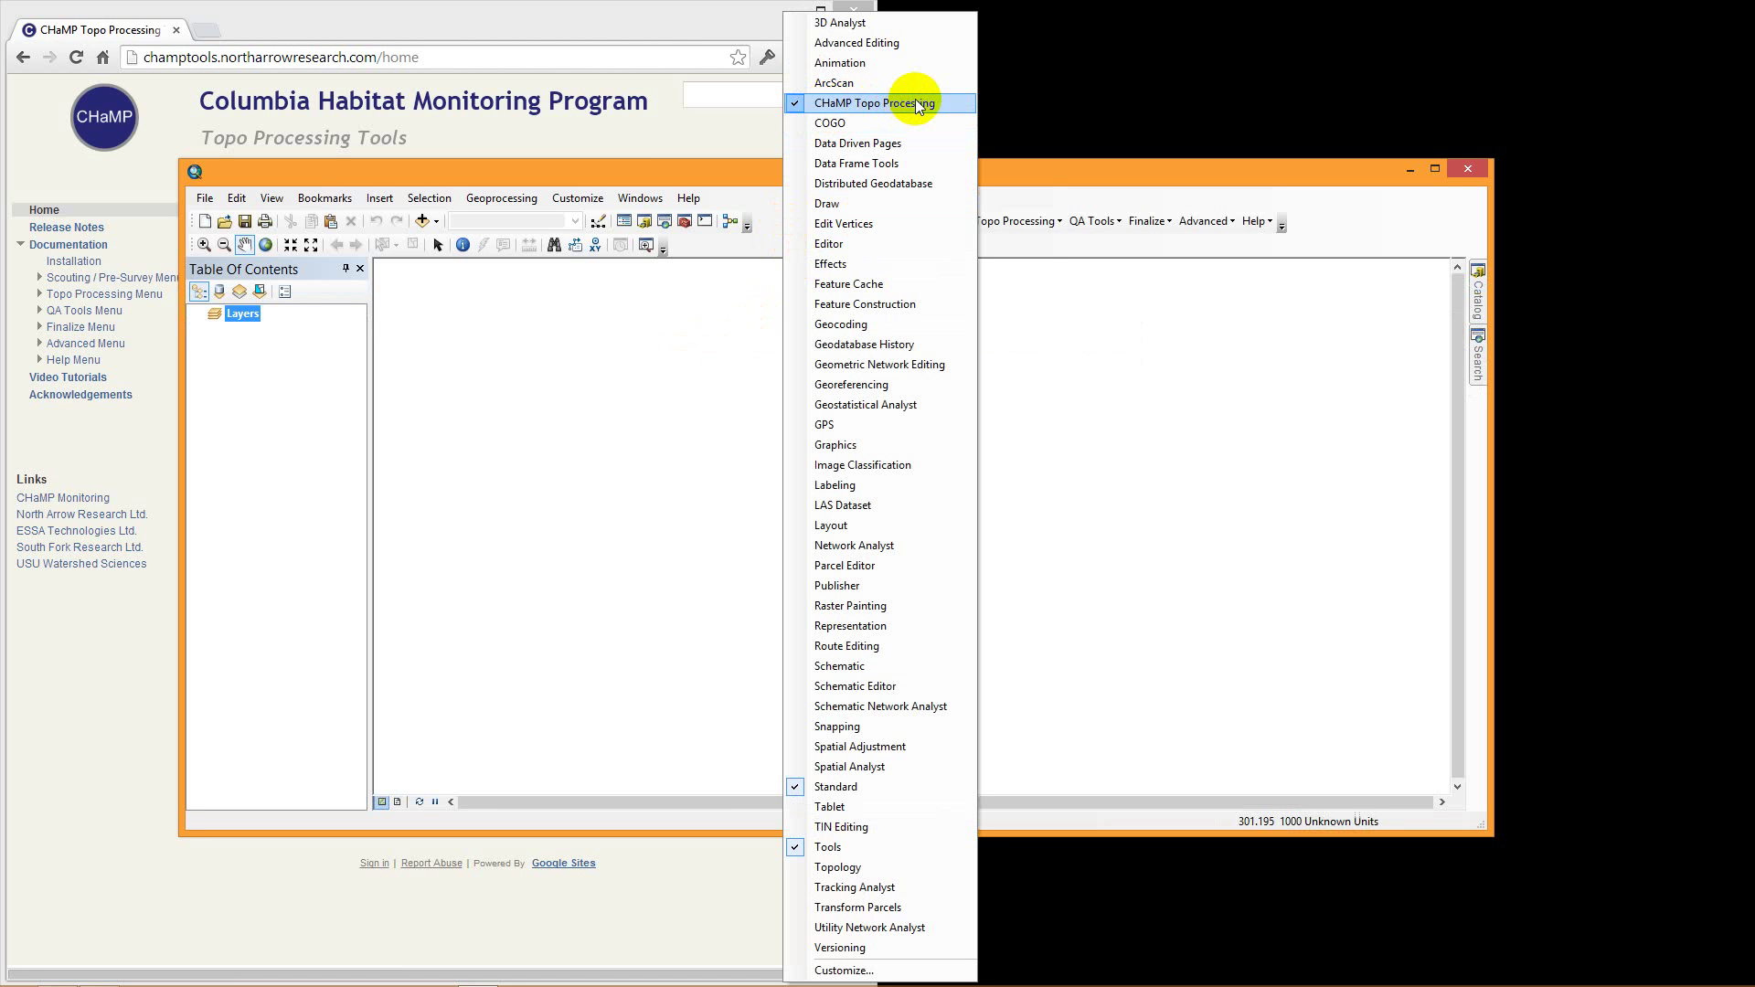
pyautogui.click(1094, 265)
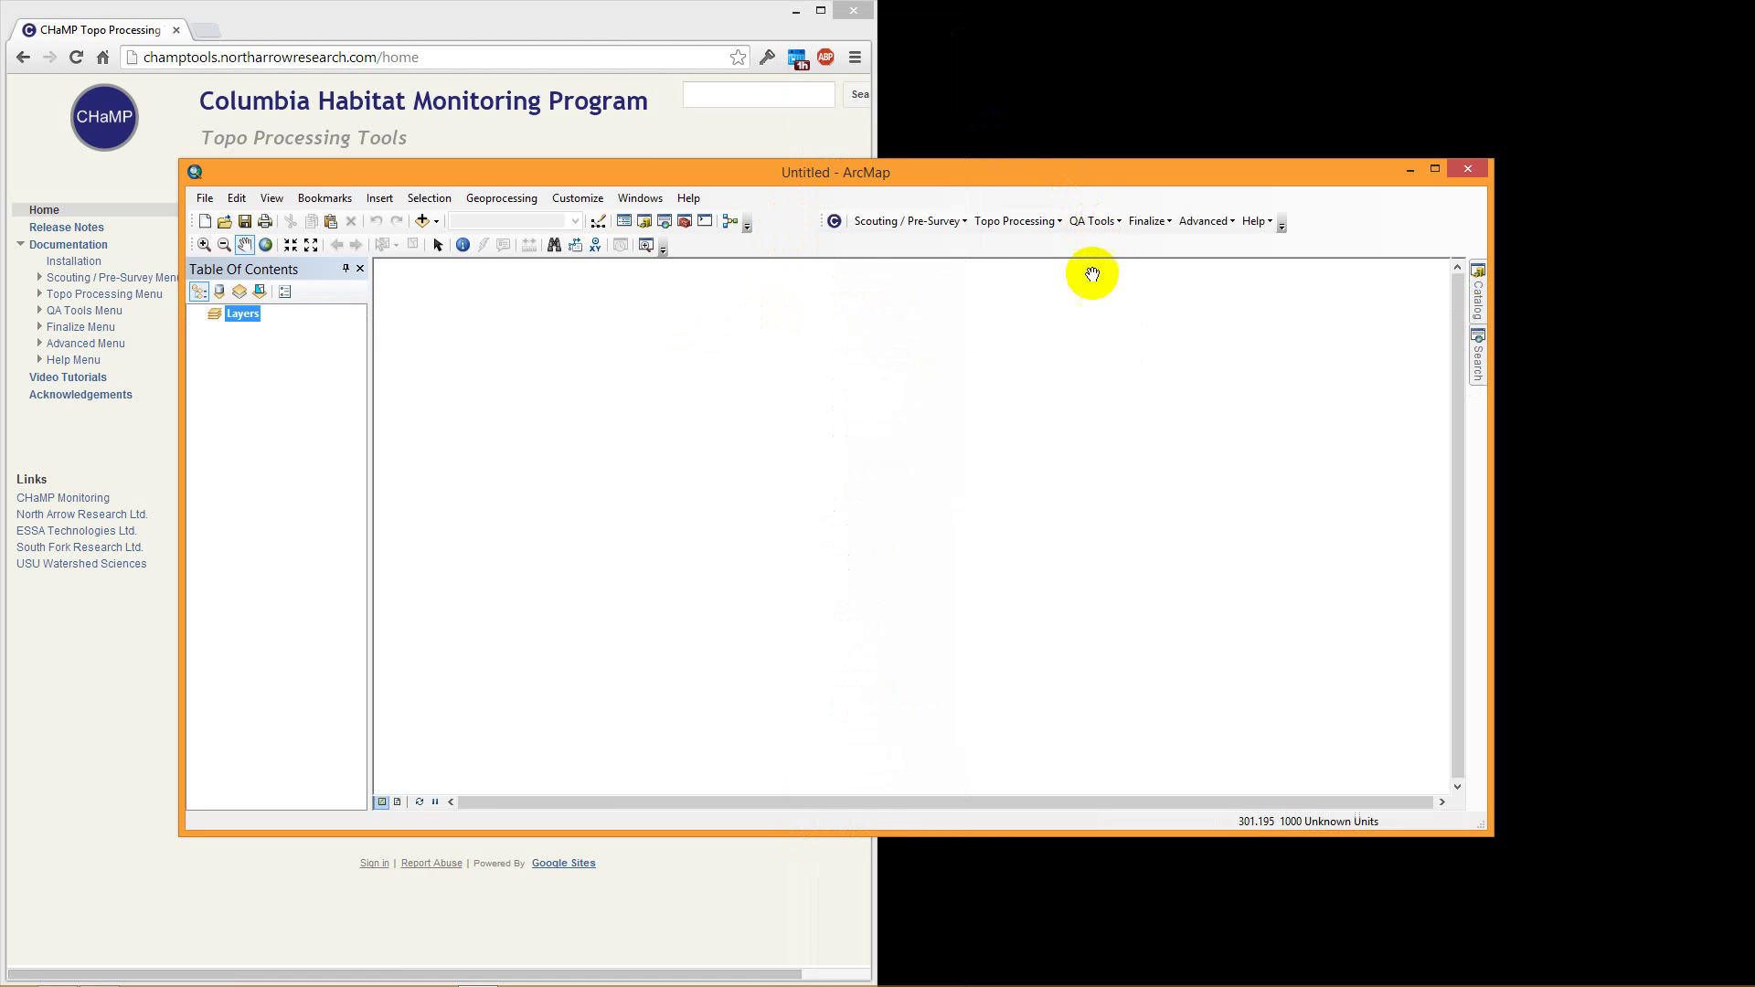
pyautogui.click(835, 224)
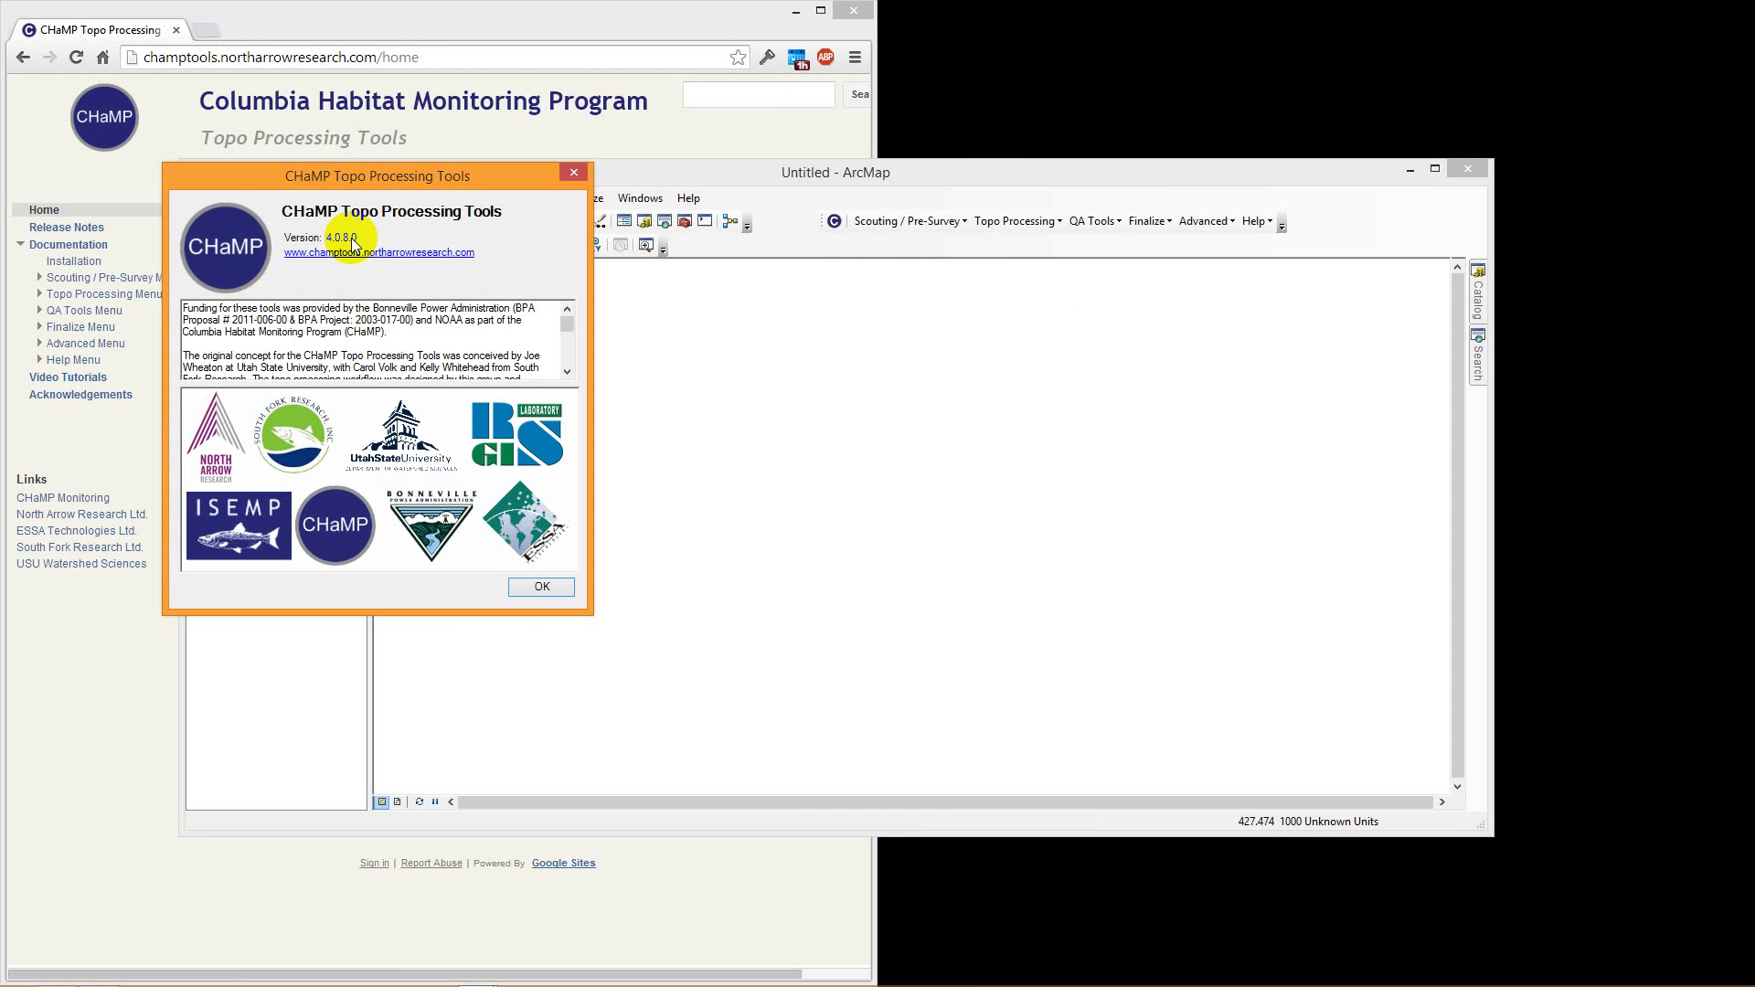
pyautogui.click(524, 589)
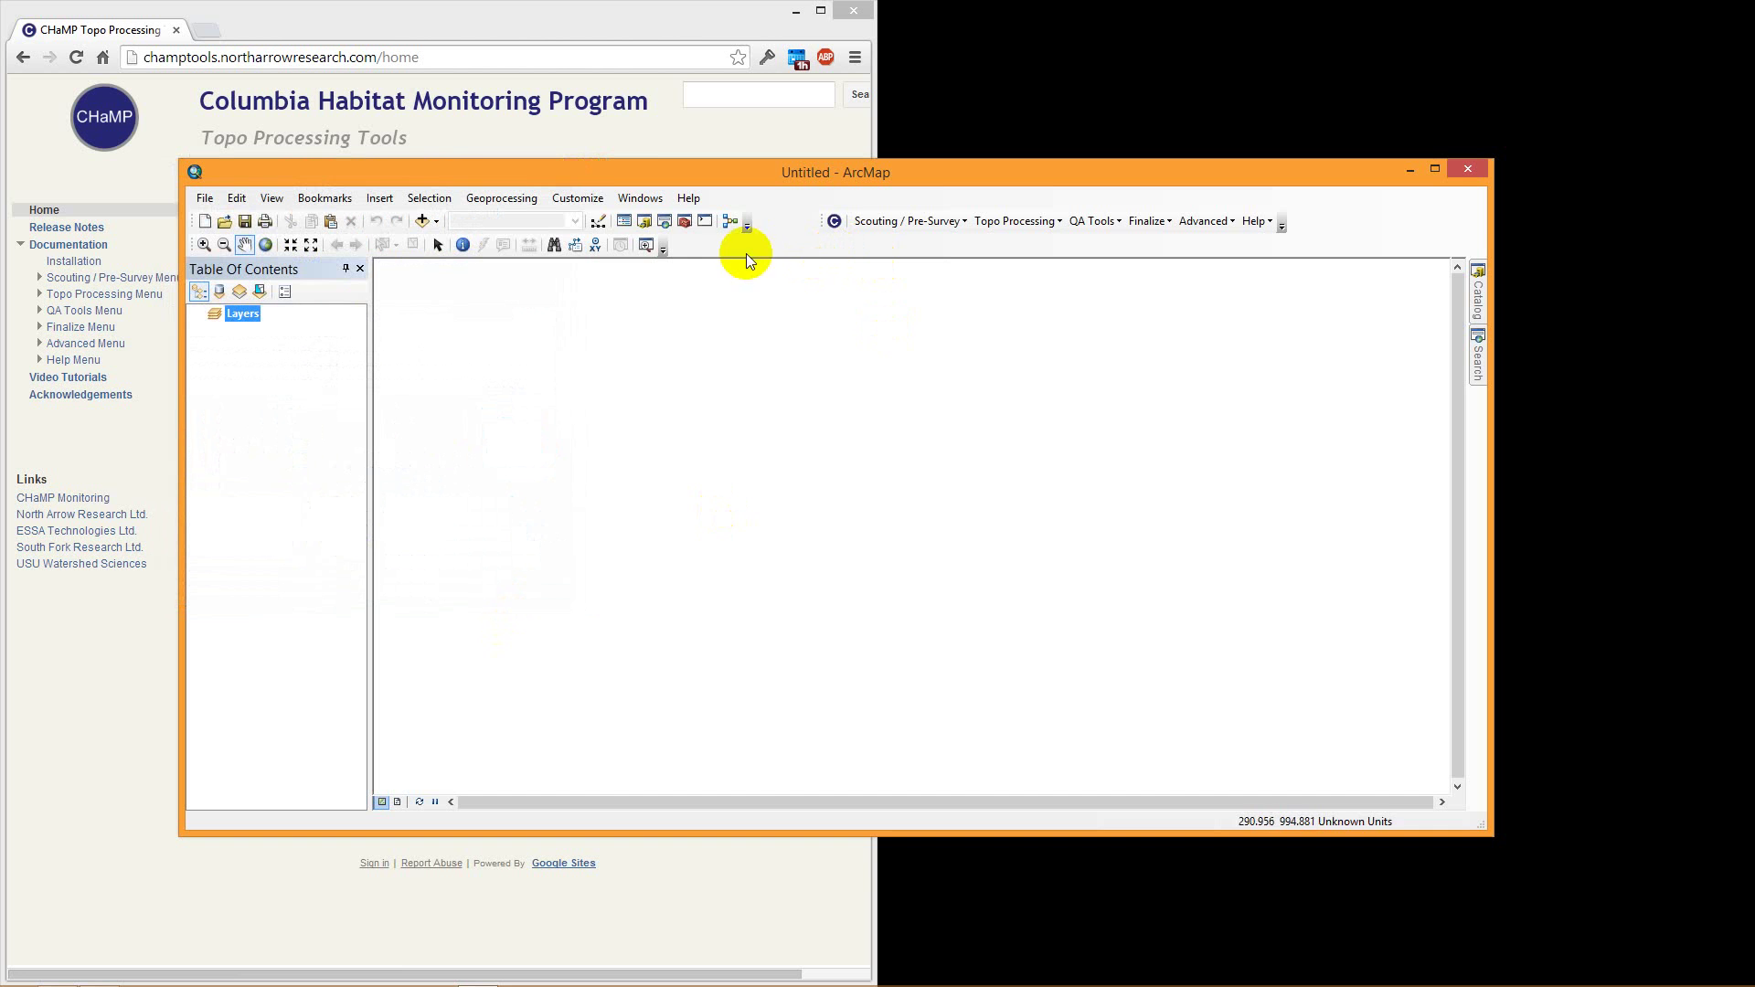
# Delete the CHaMP Topo Toolbar add-in in Customize > Add-In Manager
pyautogui.click(596, 200)
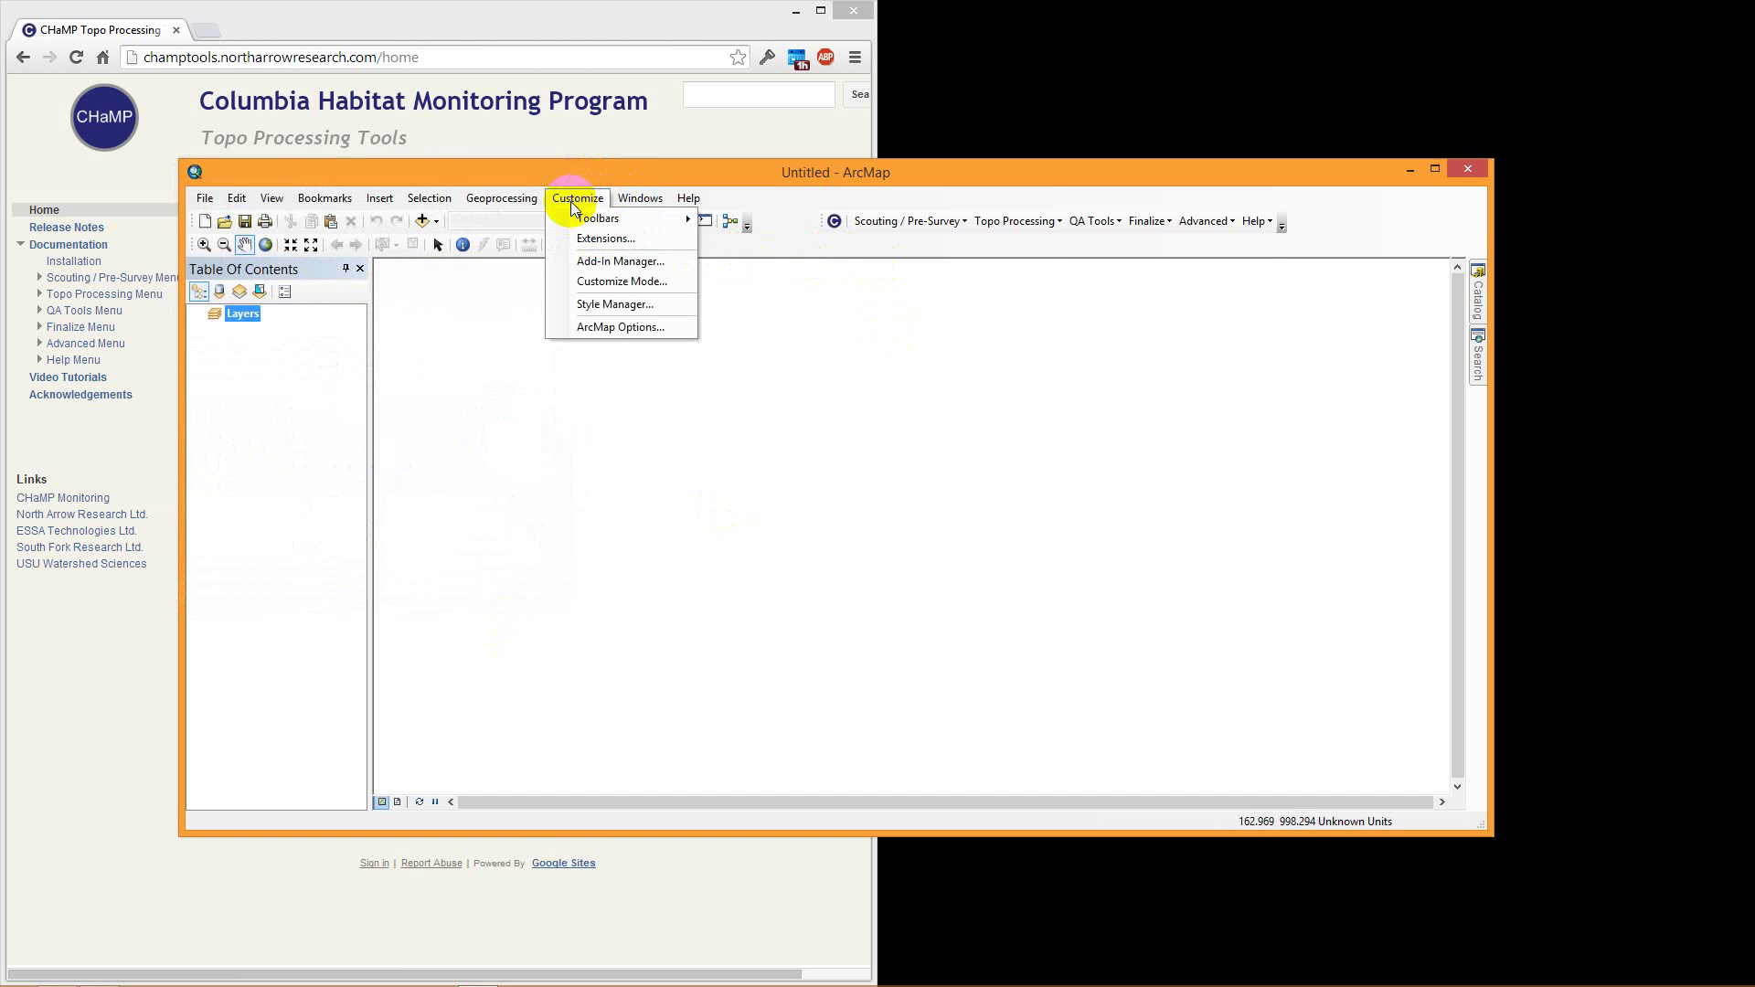
pyautogui.click(586, 264)
pyautogui.click(719, 412)
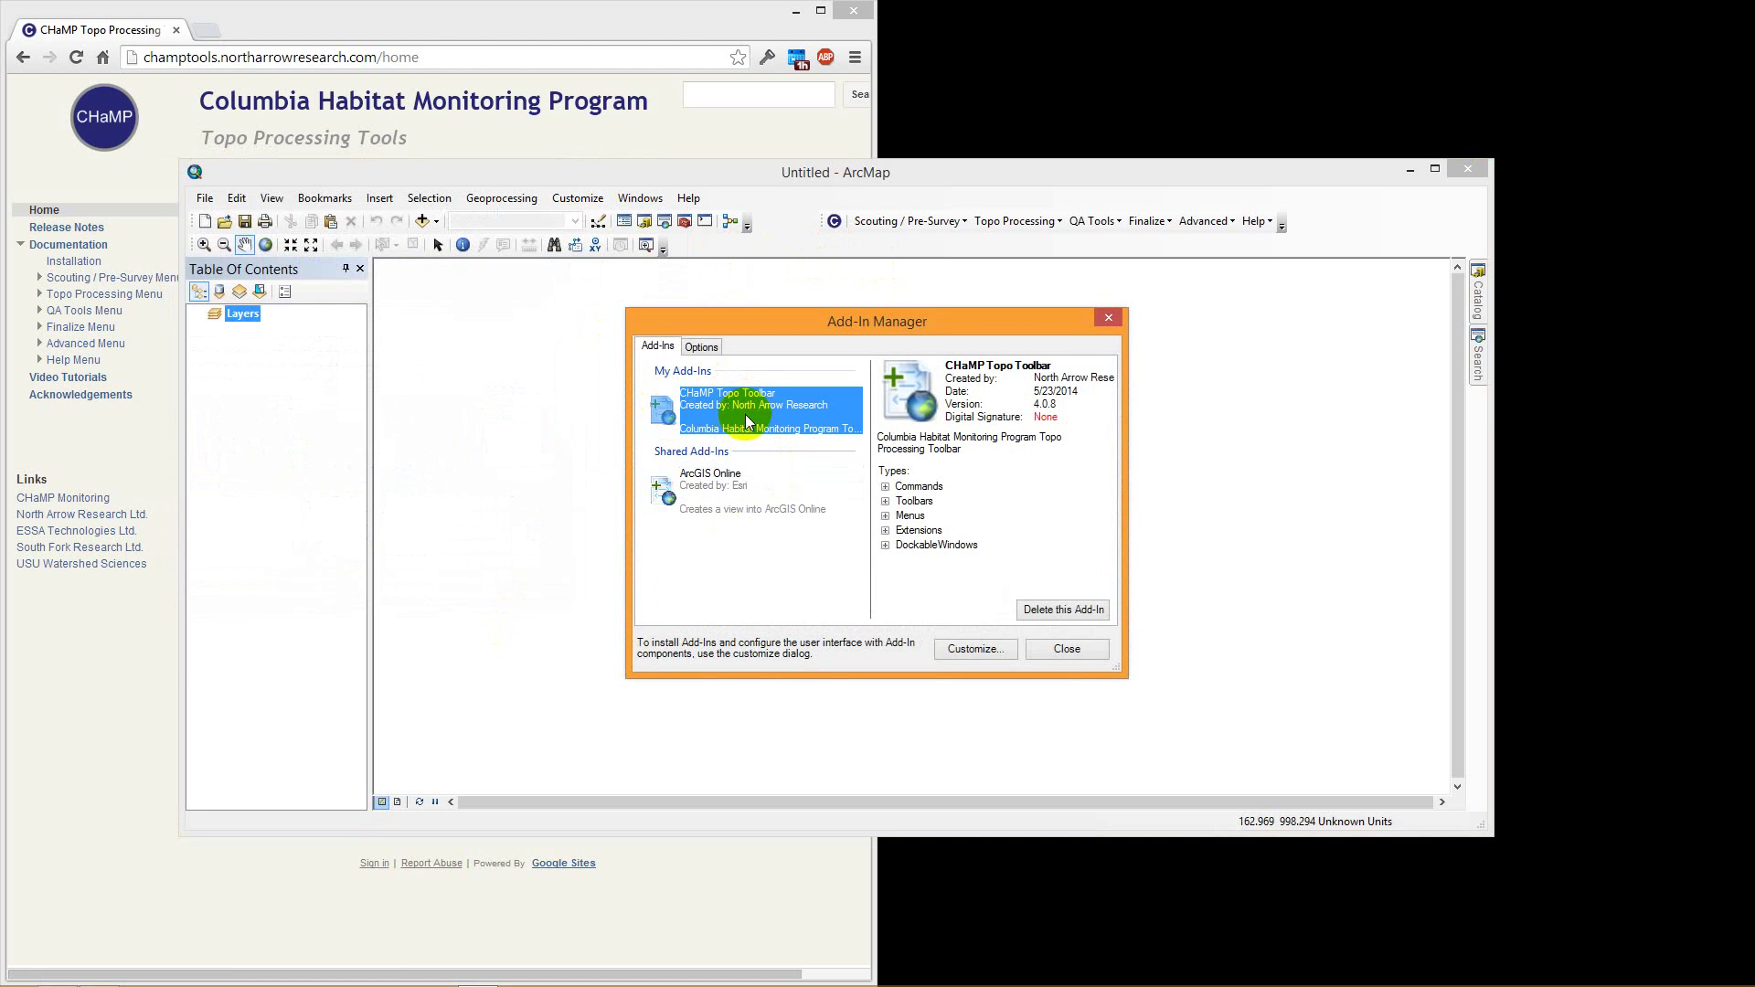
pyautogui.click(1043, 611)
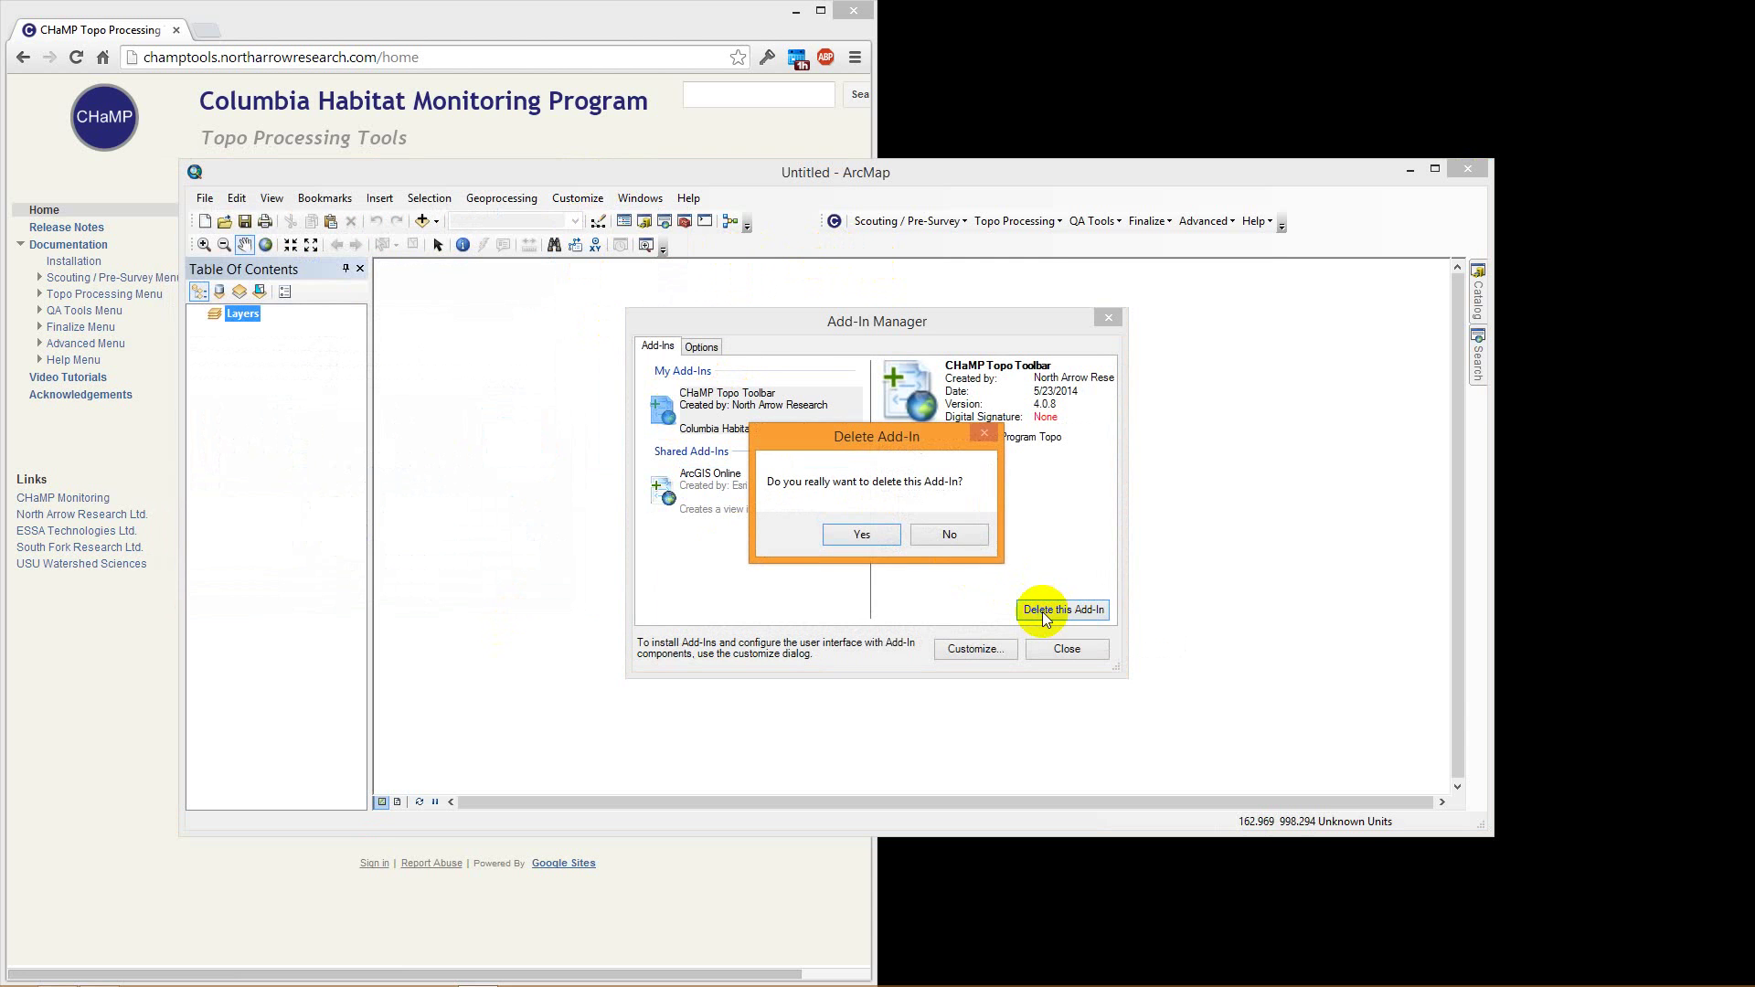
pyautogui.click(862, 537)
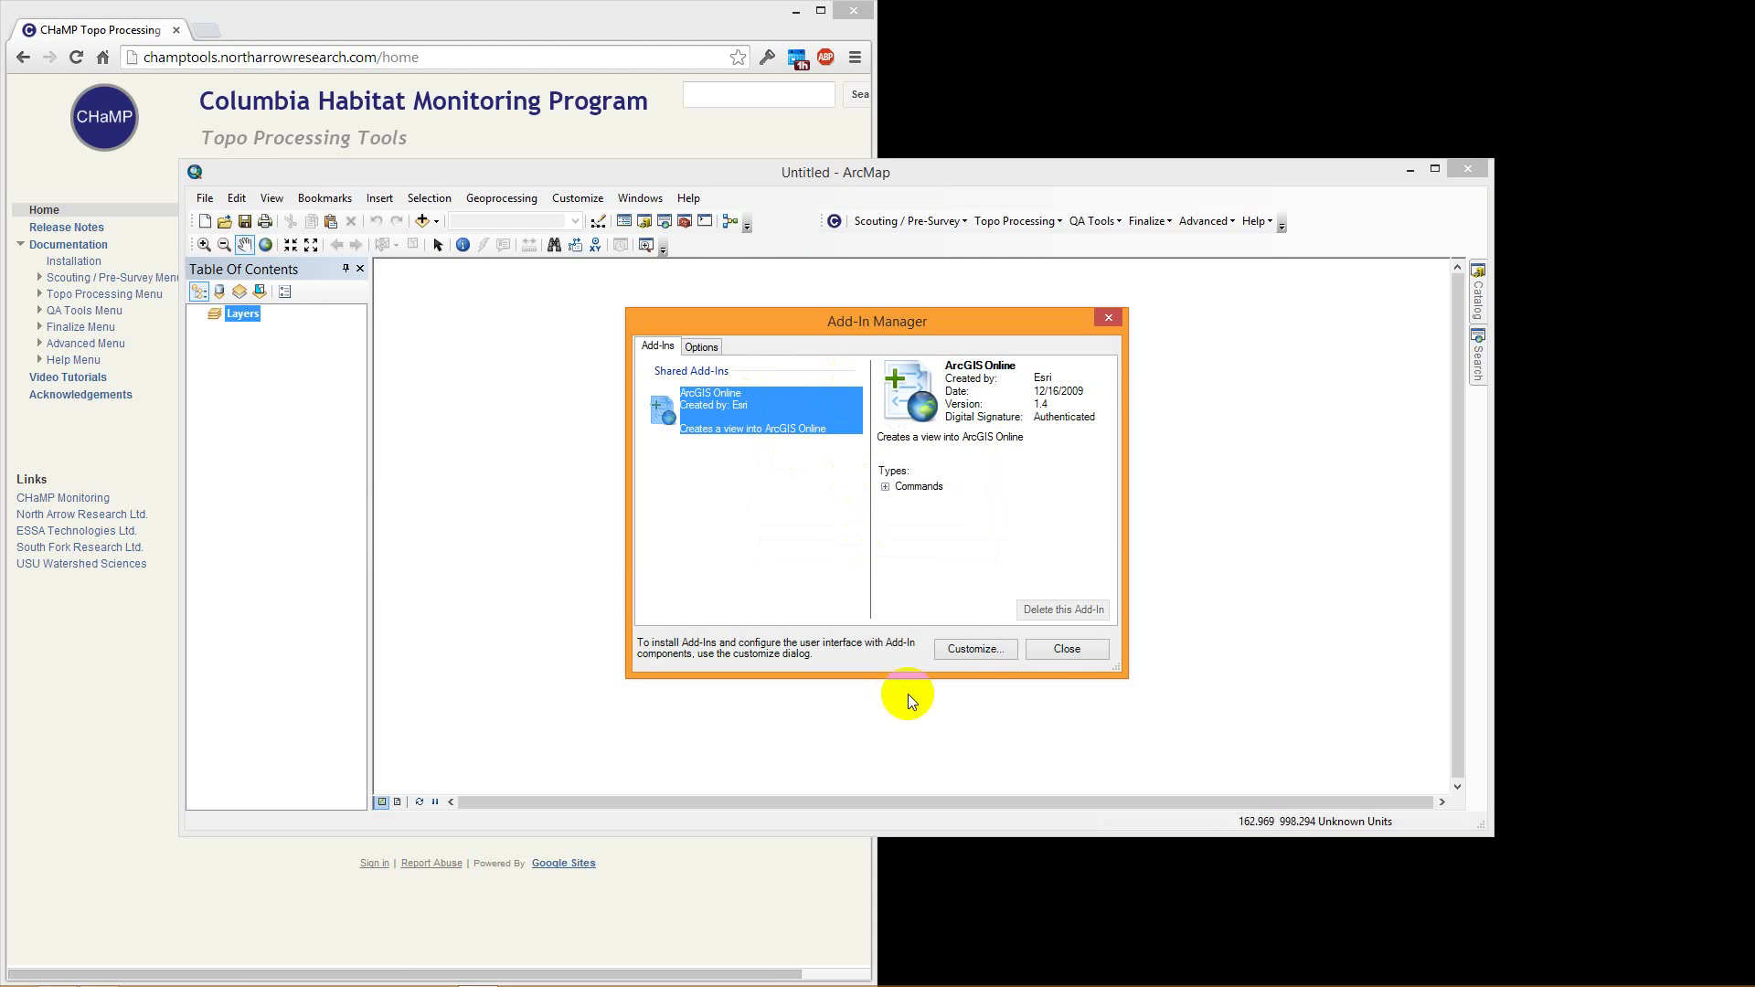
pyautogui.click(1058, 654)
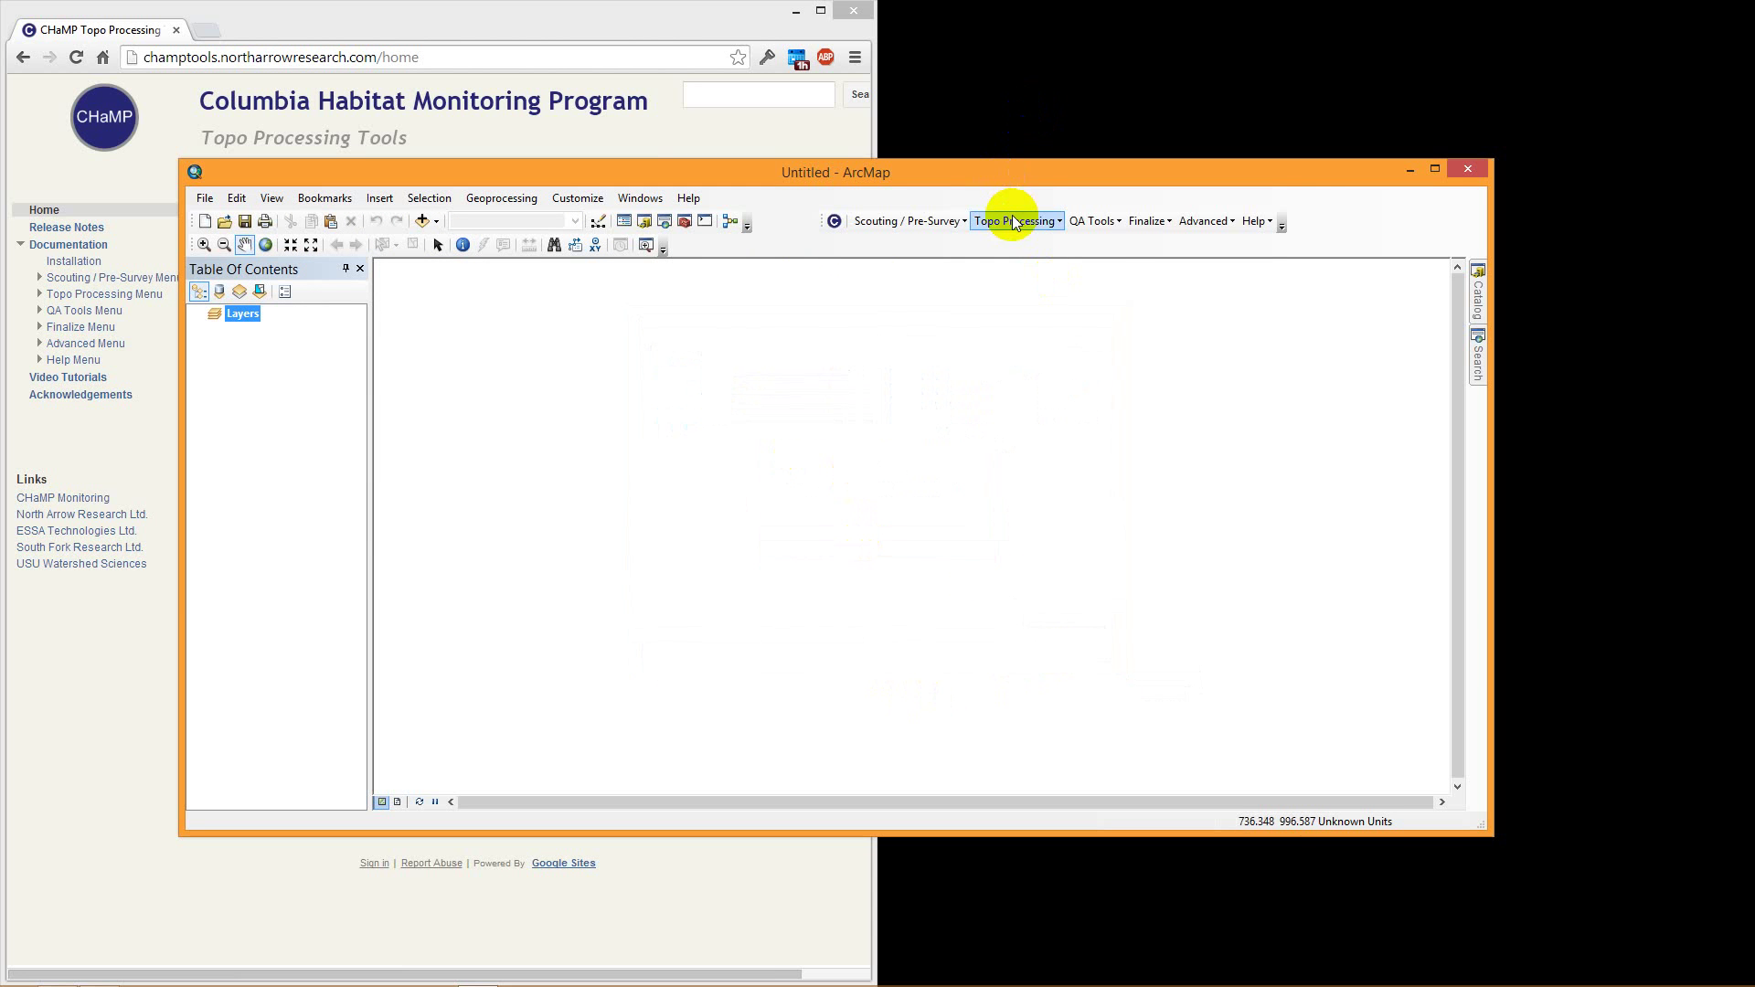